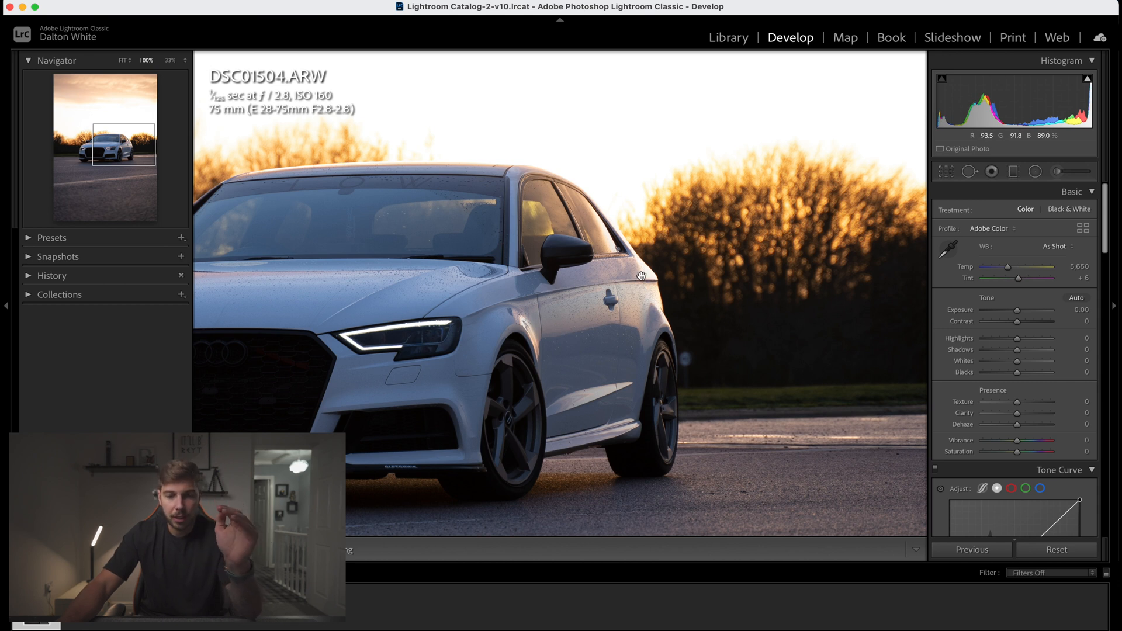
Step: Crop the car photo to the 4 x 5 / 8 x 10 aspect ratio and move the image slightly down within the frame
click(618, 368)
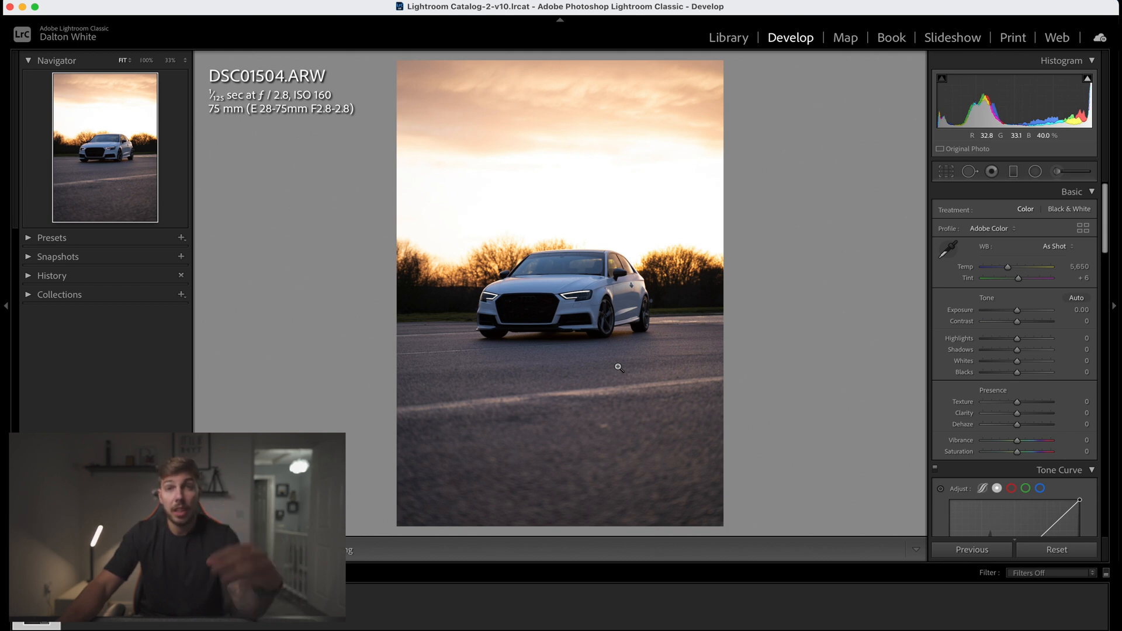
click(950, 174)
click(1052, 213)
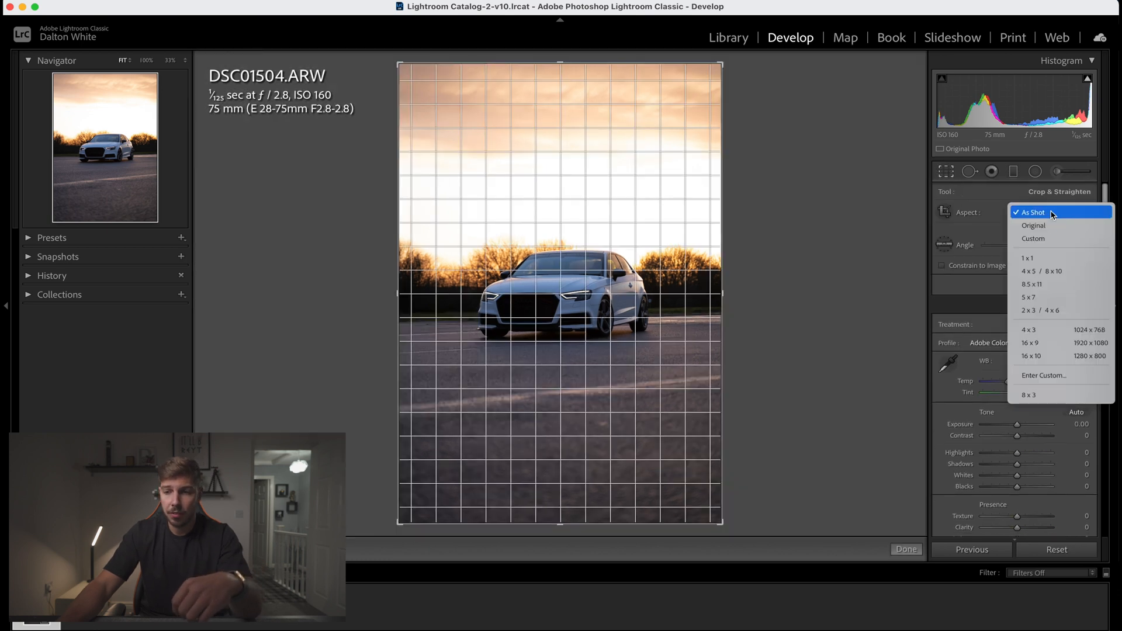
click(1059, 274)
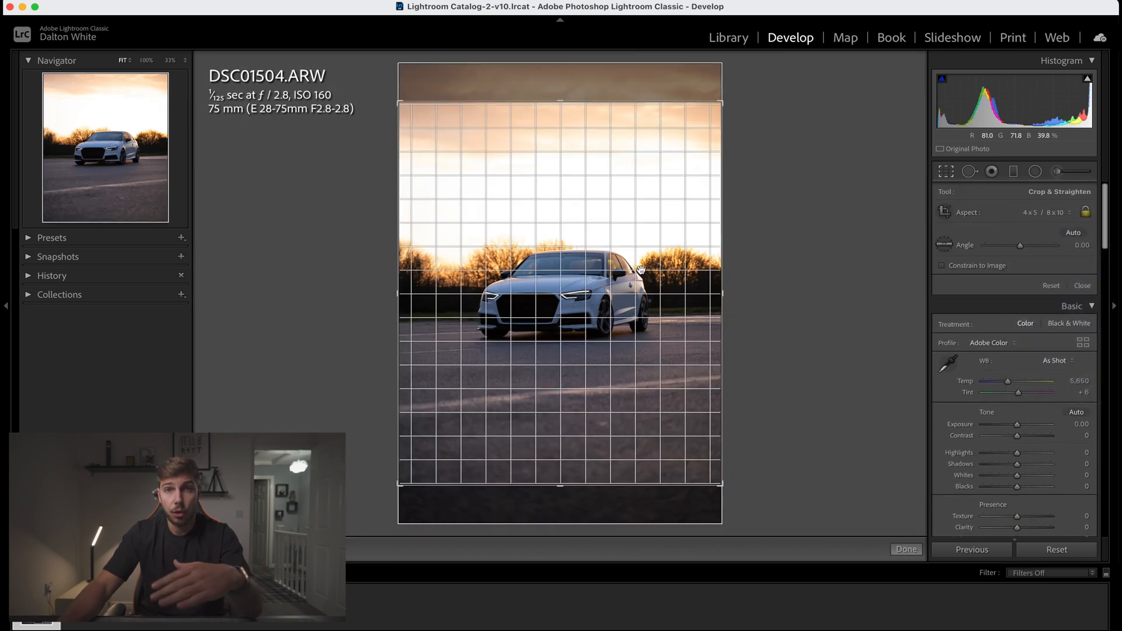
drag(642, 248, 637, 271)
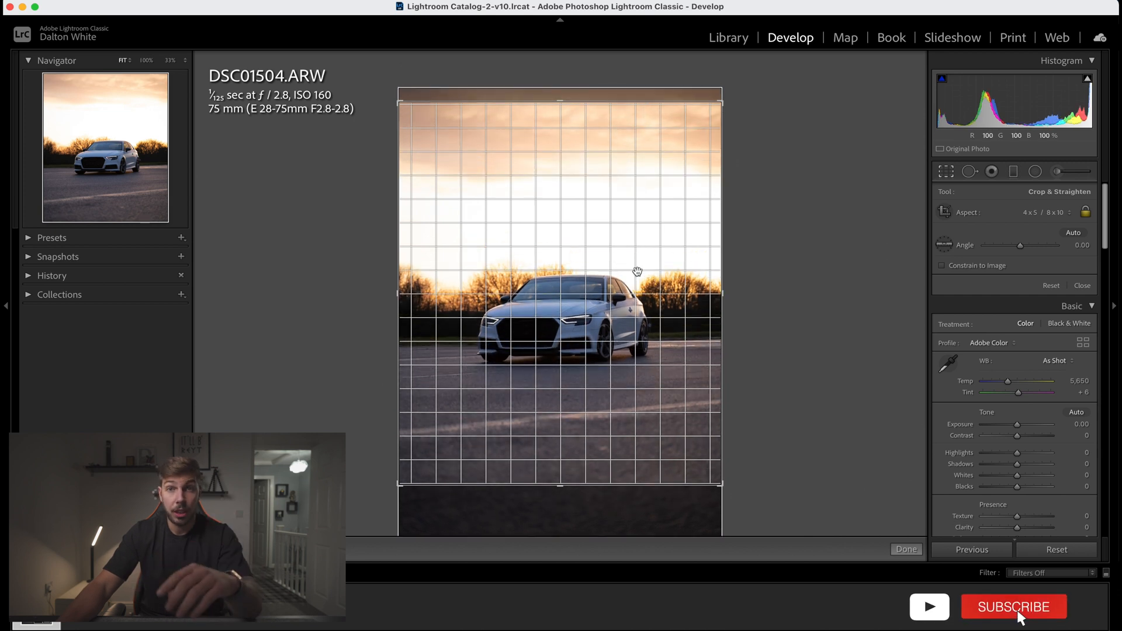
Step: Cycle through the crop guide overlays, including thirds and the golden spiral, and return to the fine grid
key(o)
key(o)
key(o)
key(o)
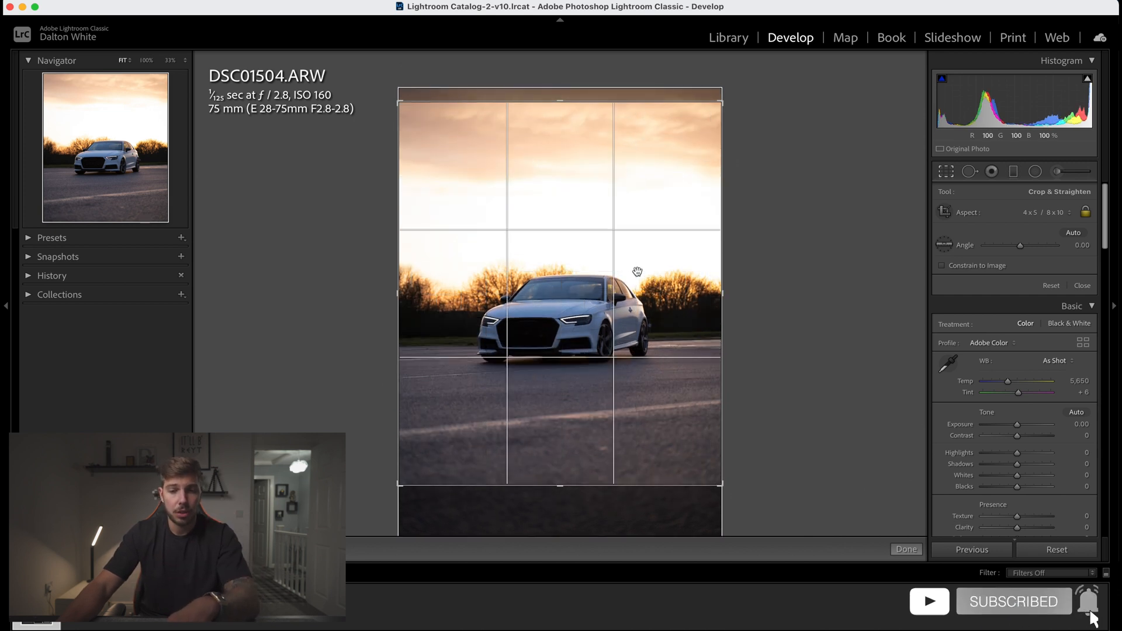
key(o)
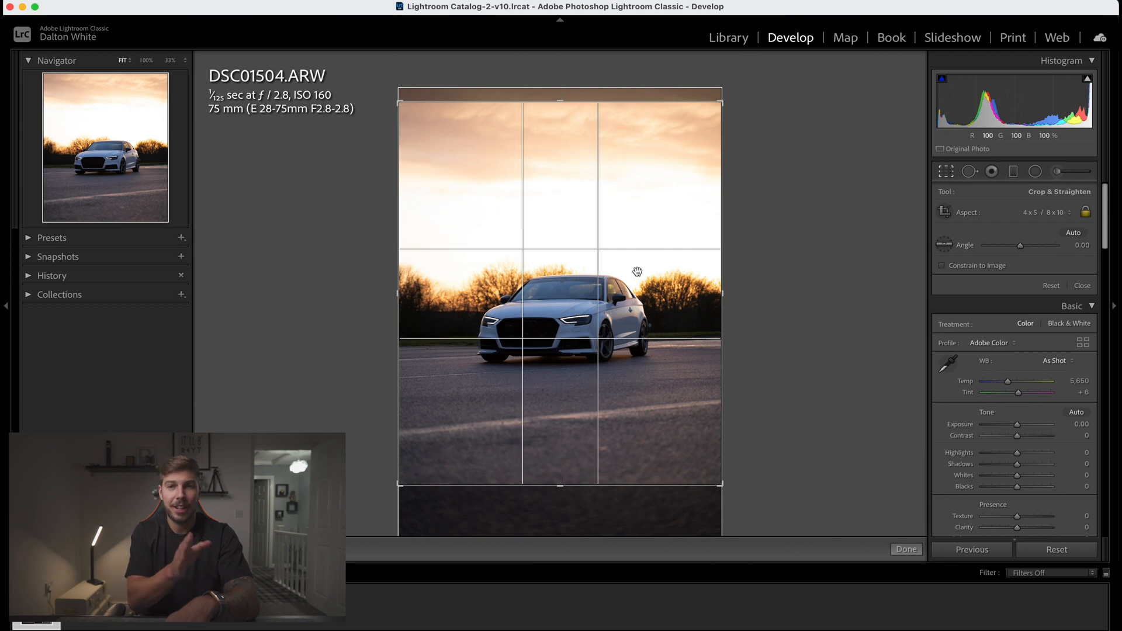
key(o)
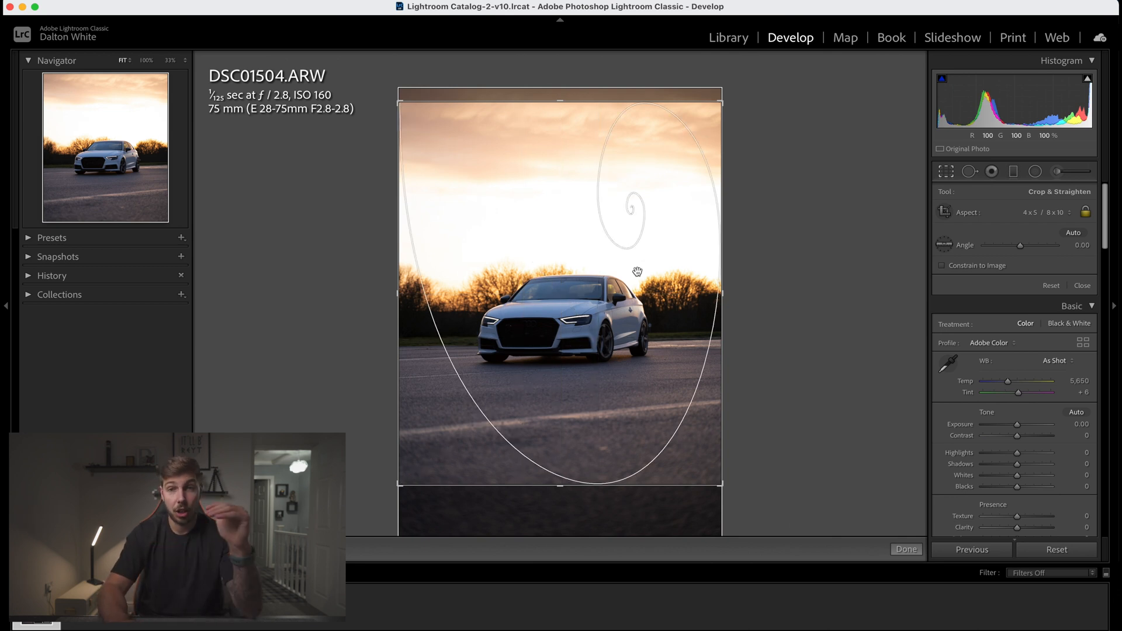
key(o)
key(o)
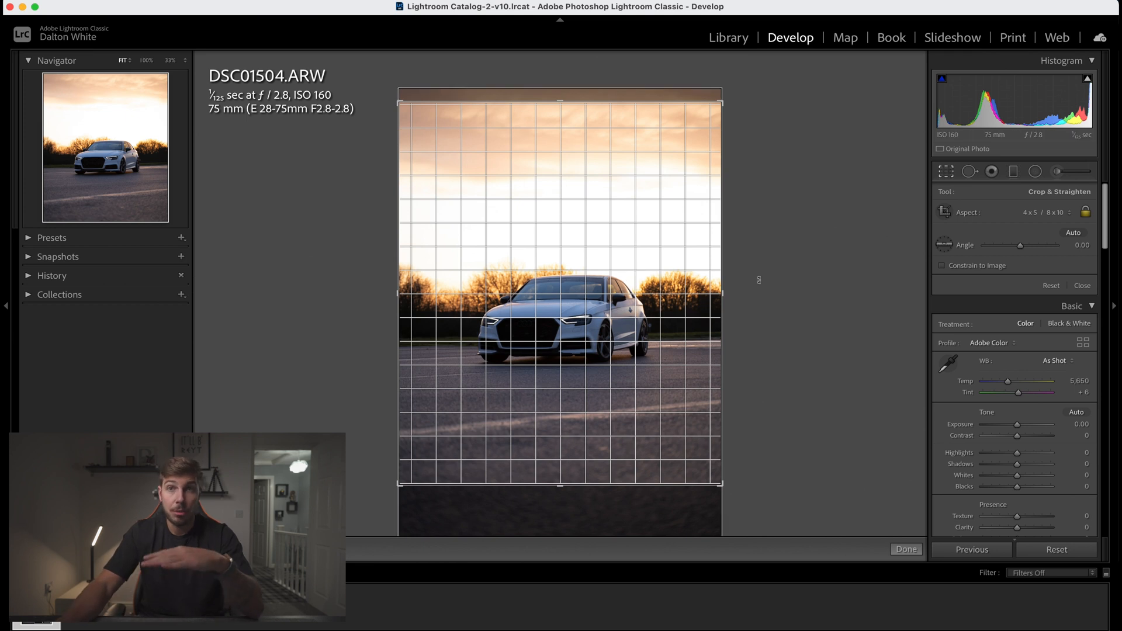
Step: Straighten the cropped photo by rotating it to an angle of 1.07 and apply the crop
drag(759, 282, 761, 286)
drag(428, 135, 526, 226)
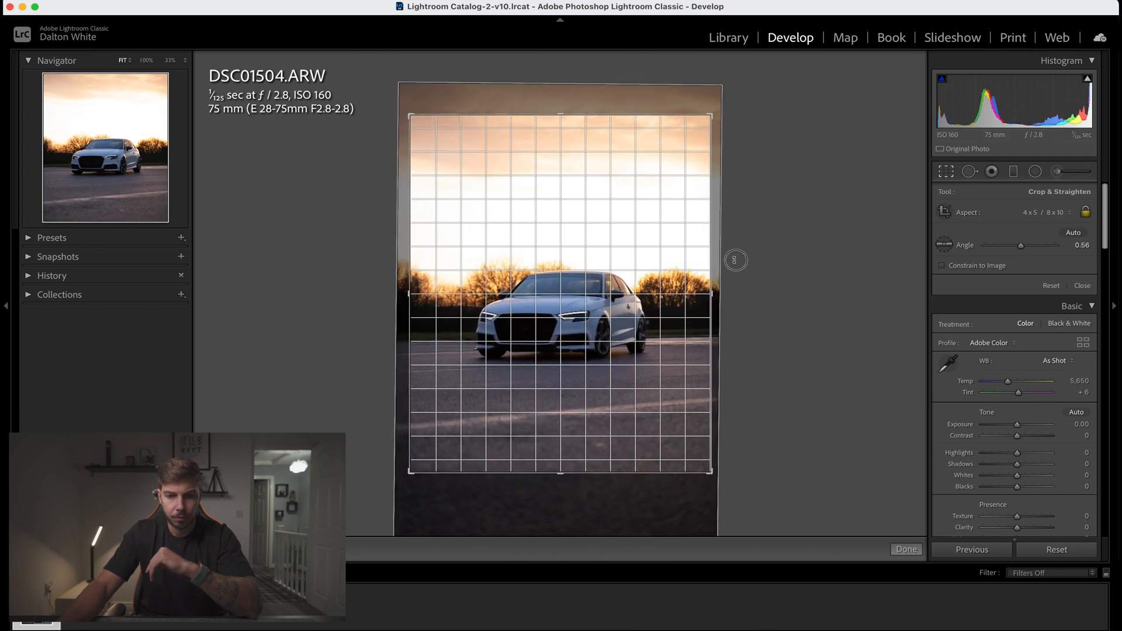
key(Return)
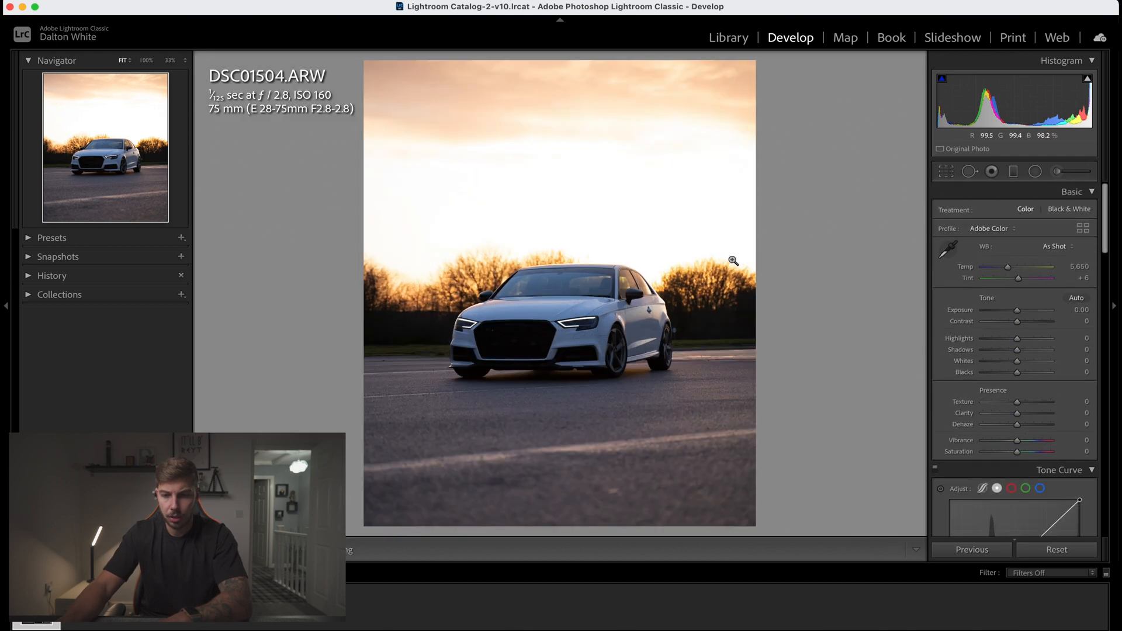
key(r)
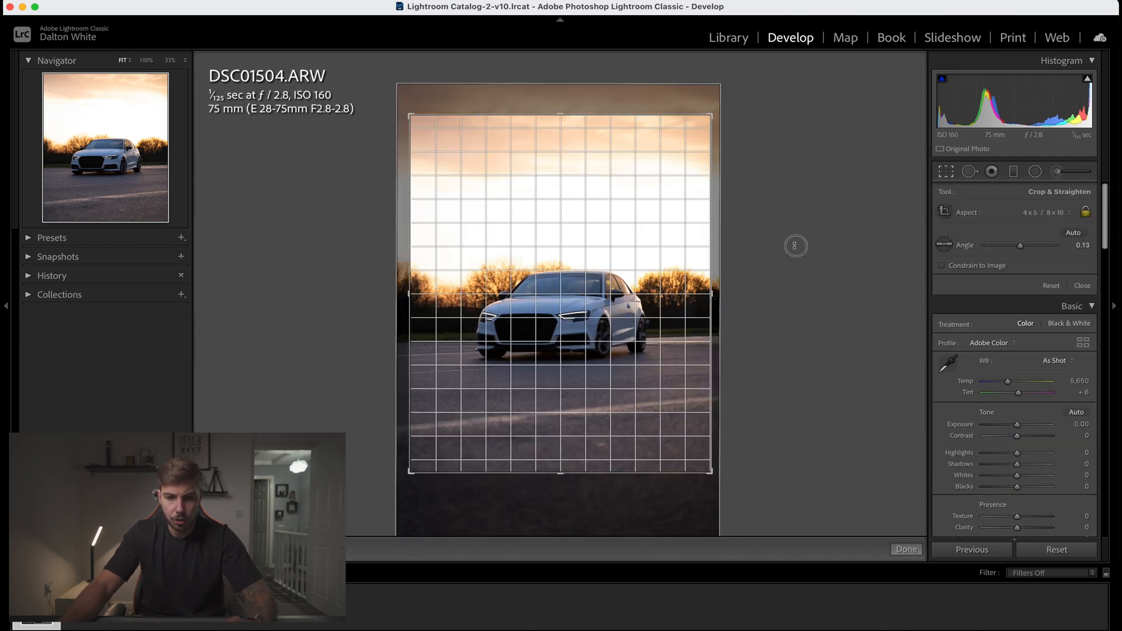
drag(795, 246, 795, 247)
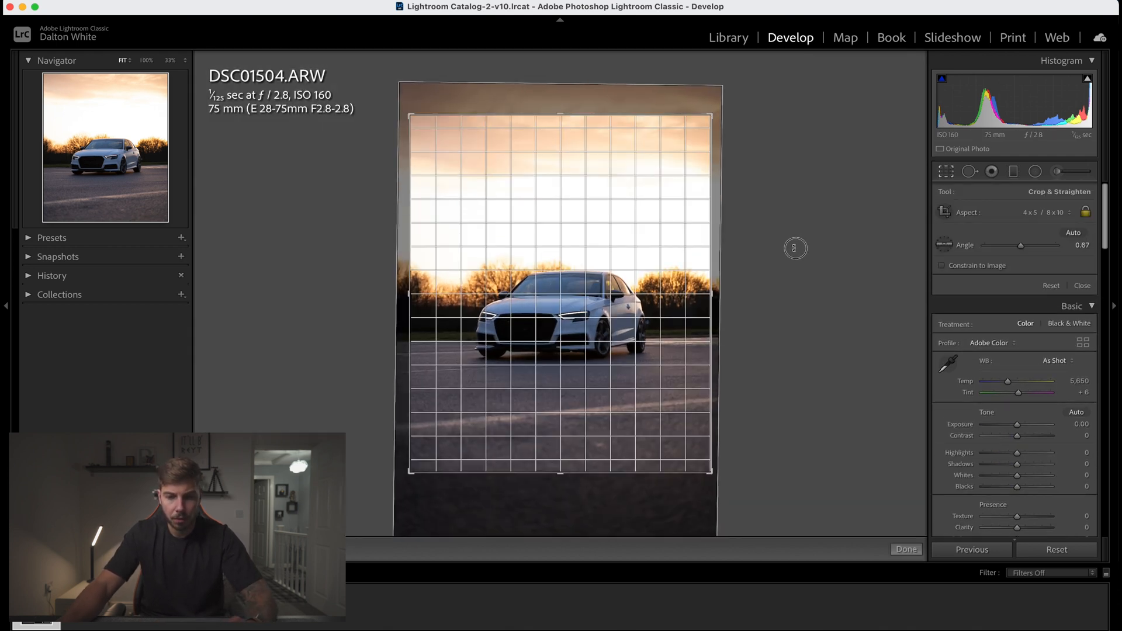
key(Return)
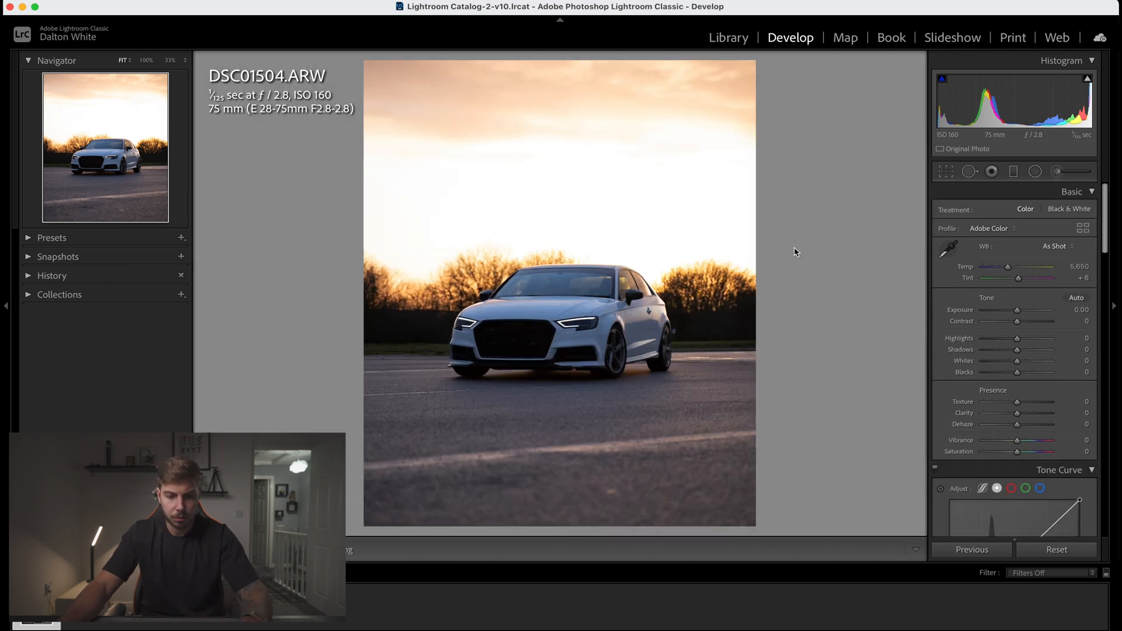
key(r)
drag(821, 251, 821, 253)
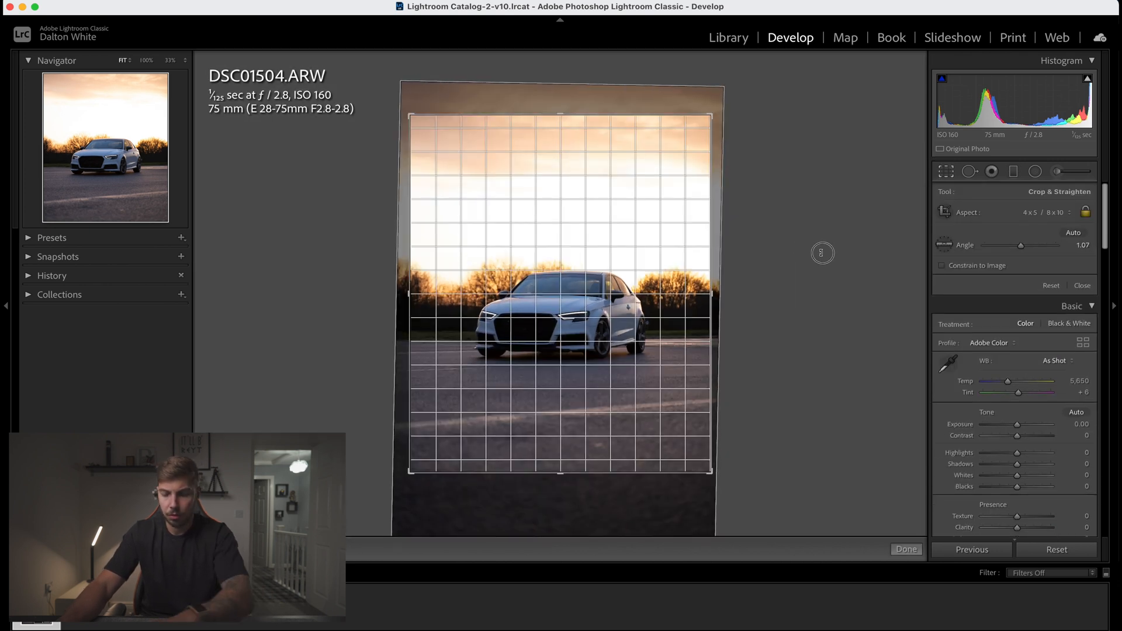
key(Return)
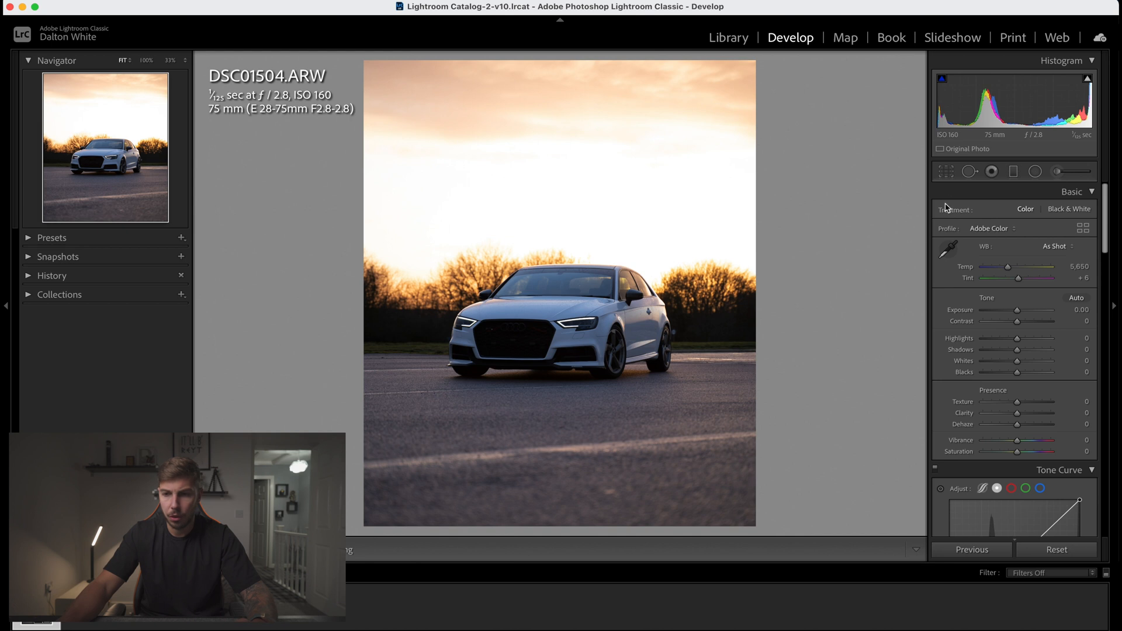
Step: Reposition the image inside the crop so the car sits lower in the frame, and apply the crop
click(947, 173)
drag(614, 258, 614, 273)
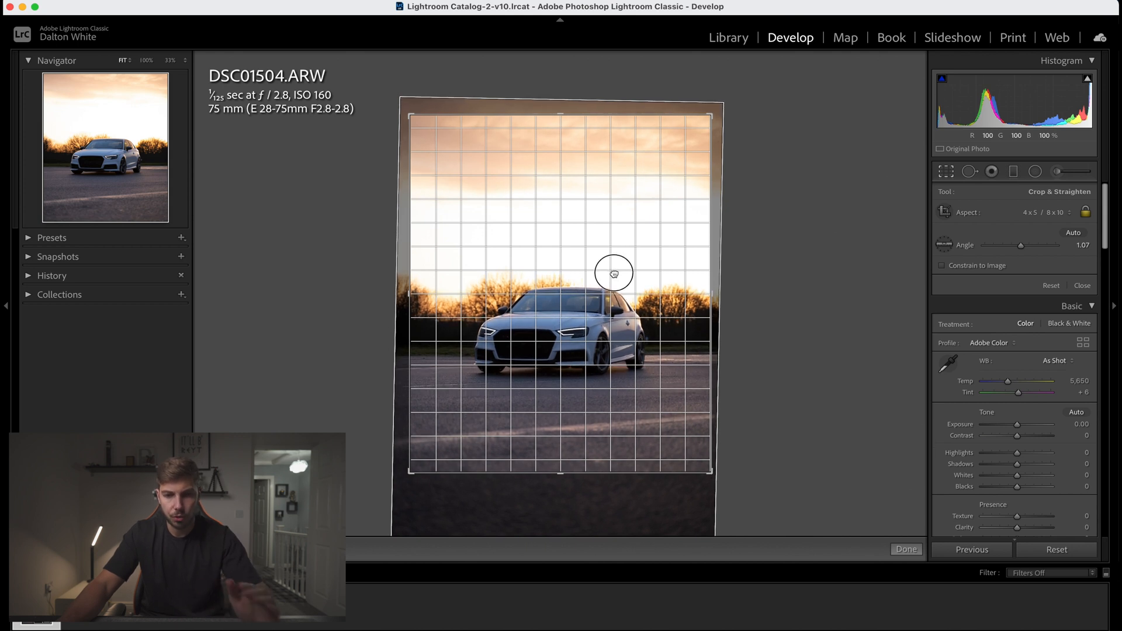
drag(615, 273, 615, 274)
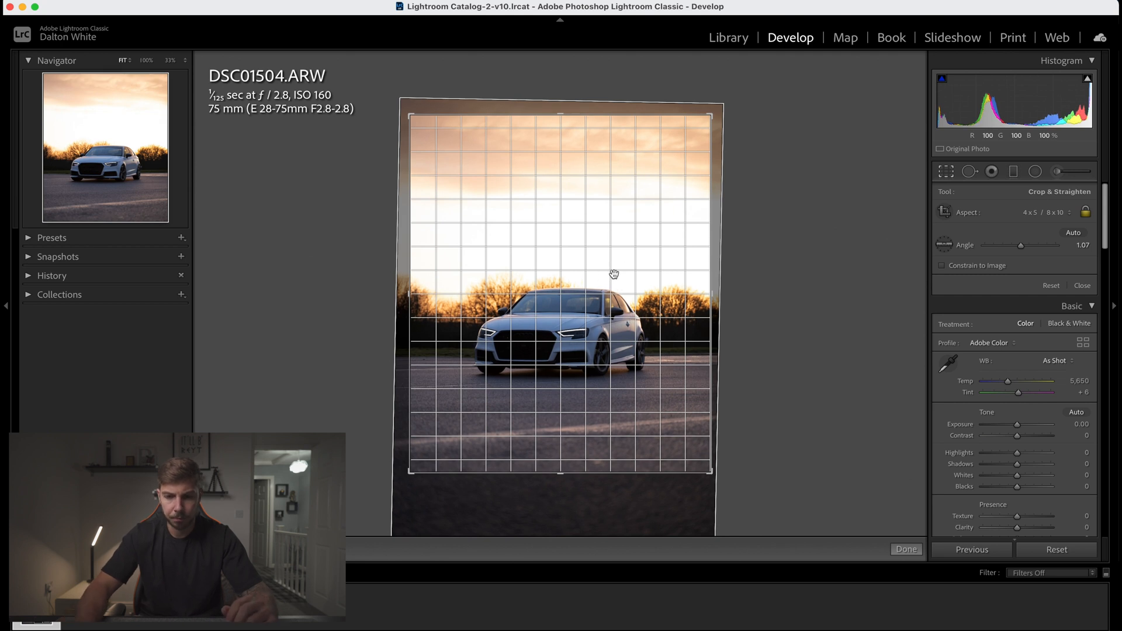
key(Return)
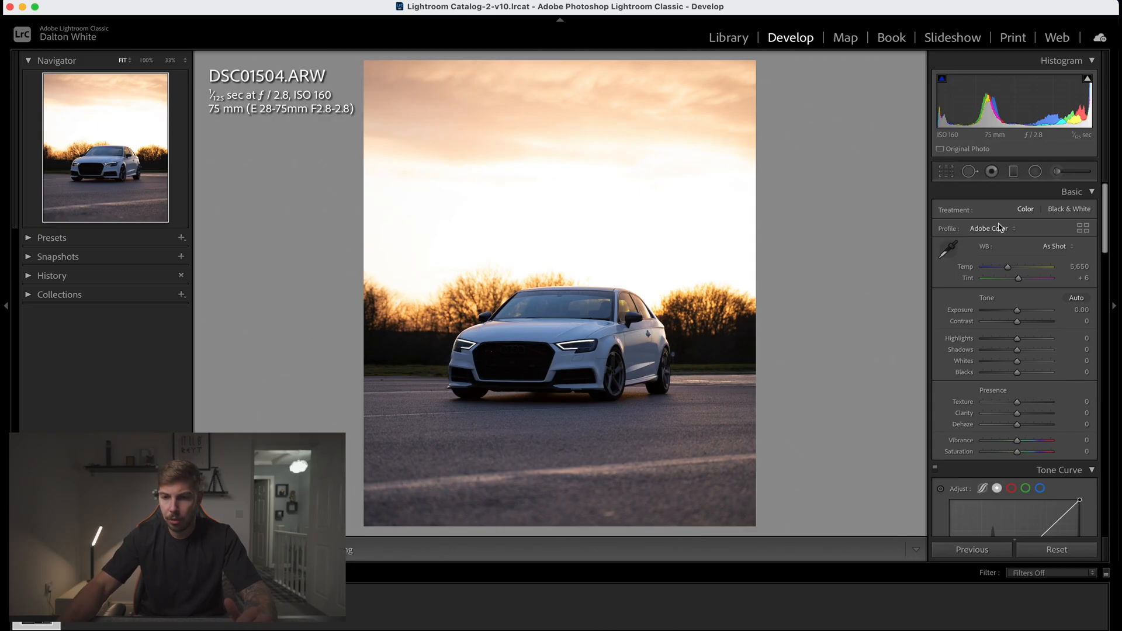
Step: Set the white balance to Tint −14 and Temp 6,316, and raise Exposure to +0.75
click(1018, 280)
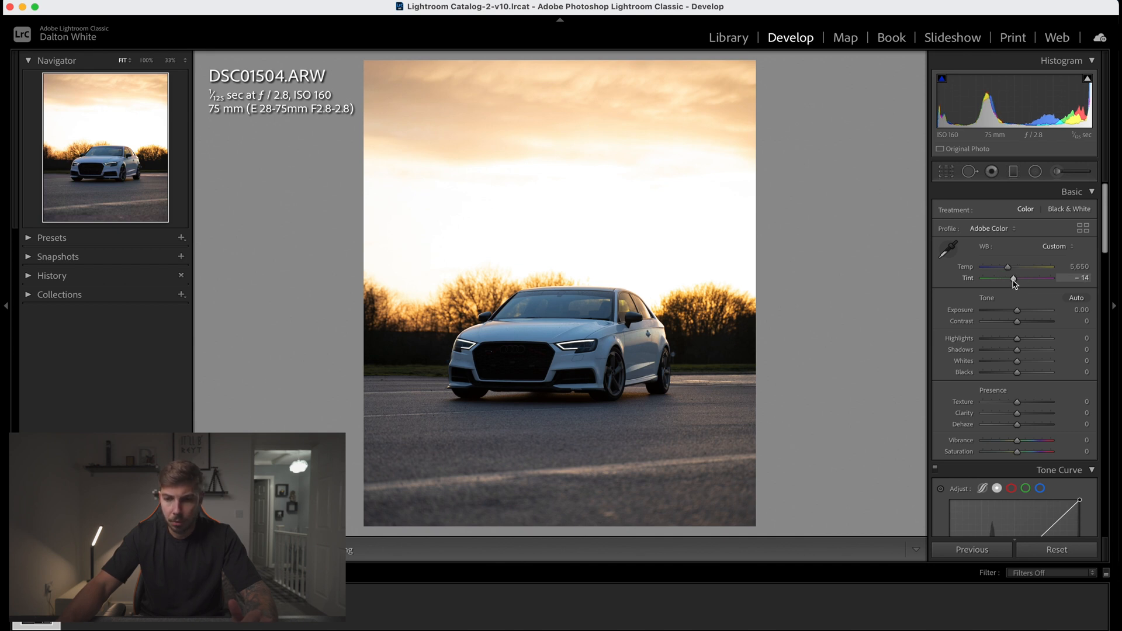
drag(1008, 266, 1012, 269)
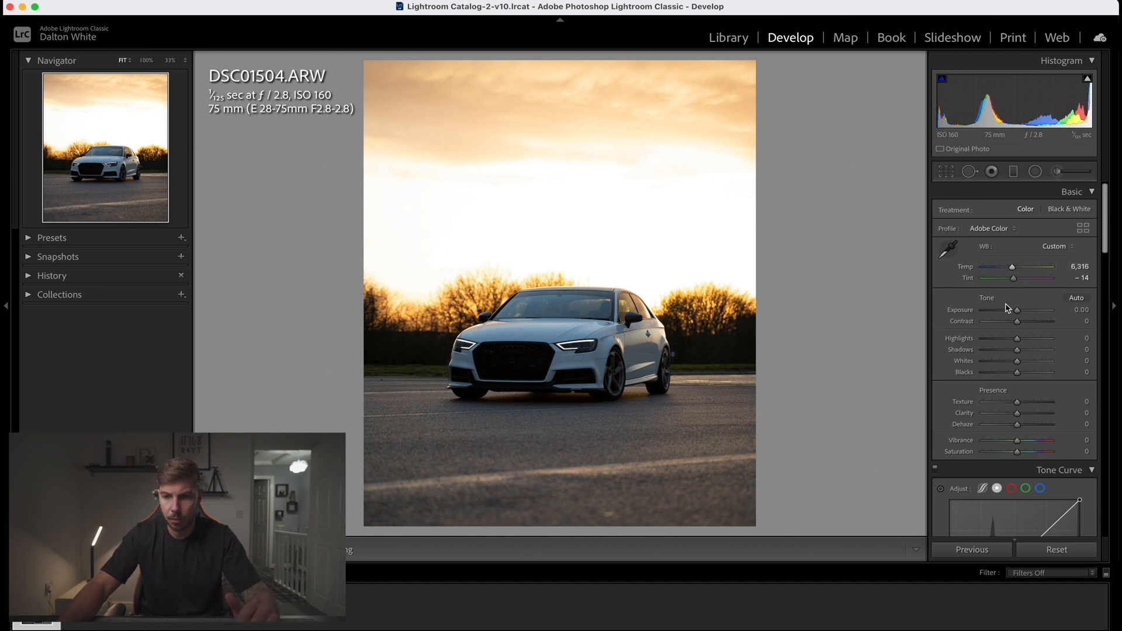
drag(1017, 310, 1023, 314)
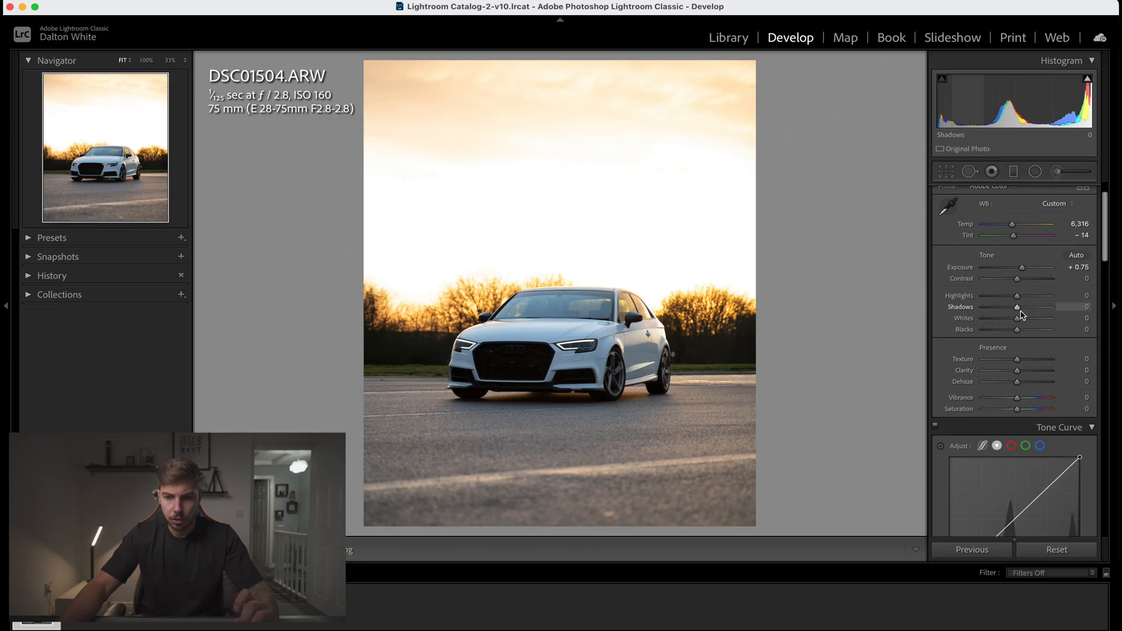
Step: Add three points along the tone curve diagonal at inputs of about 65, 129 and 191
scroll(1018, 313, down, 10)
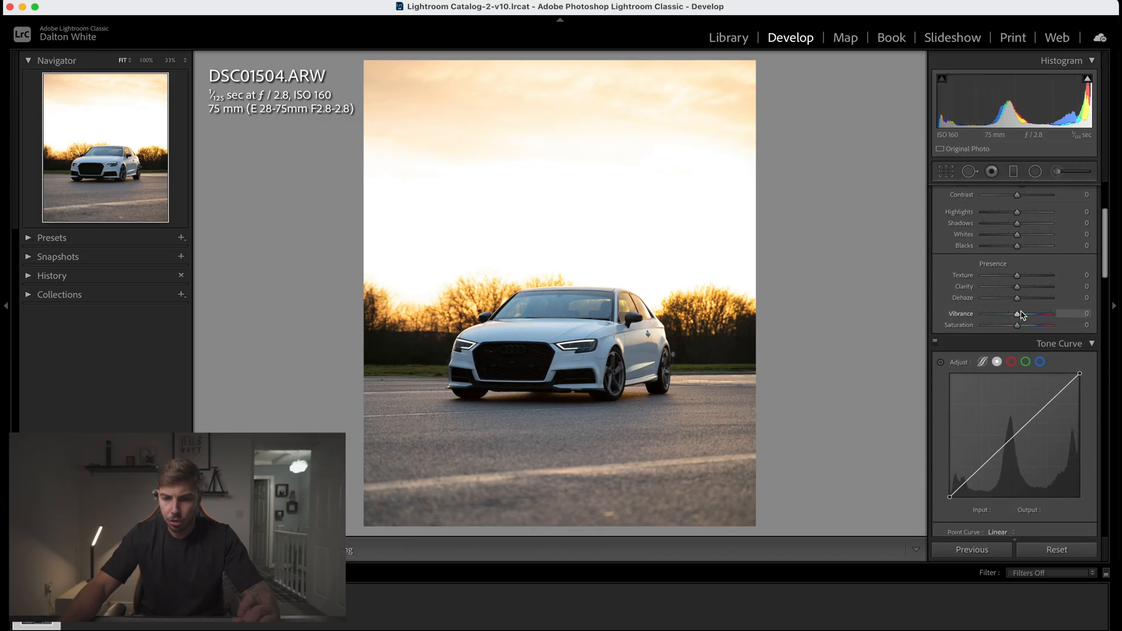
click(982, 393)
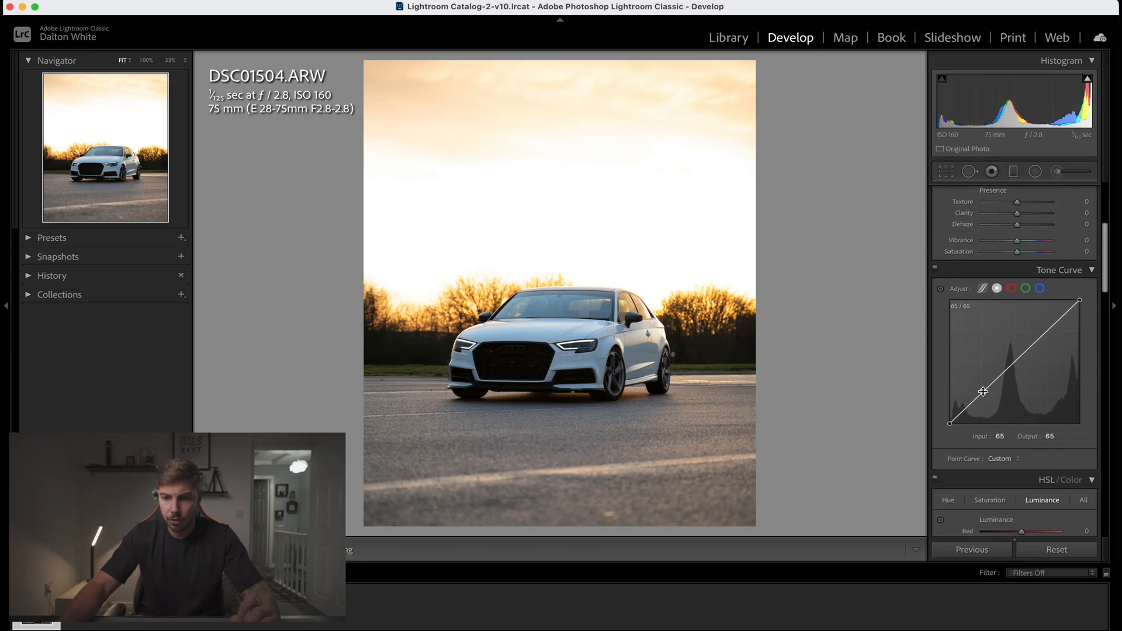
click(1016, 361)
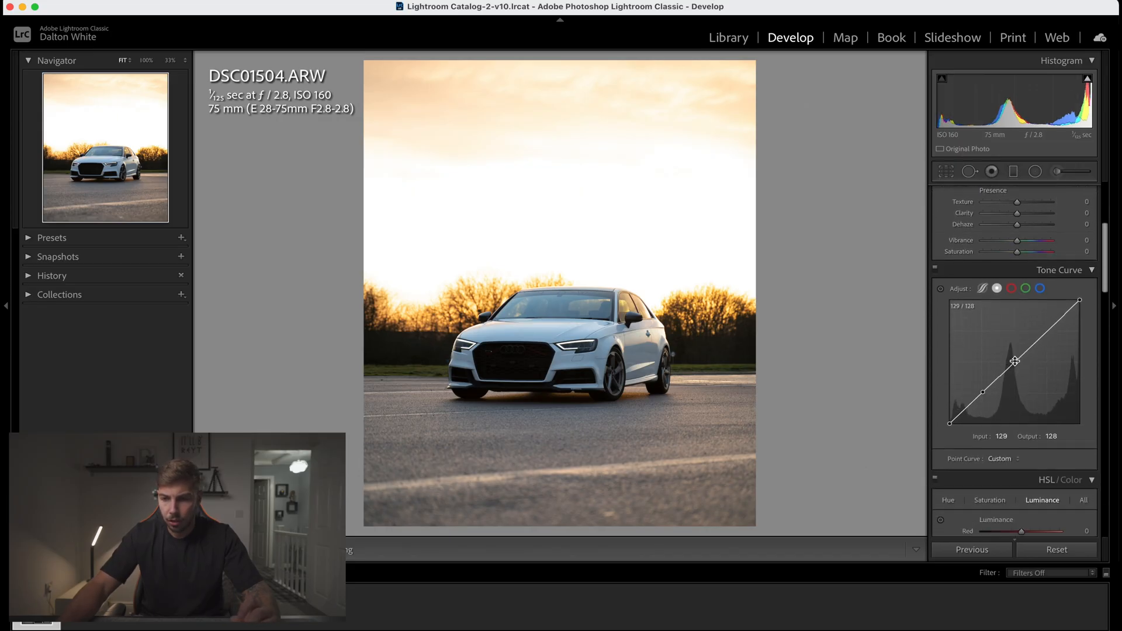
click(1047, 331)
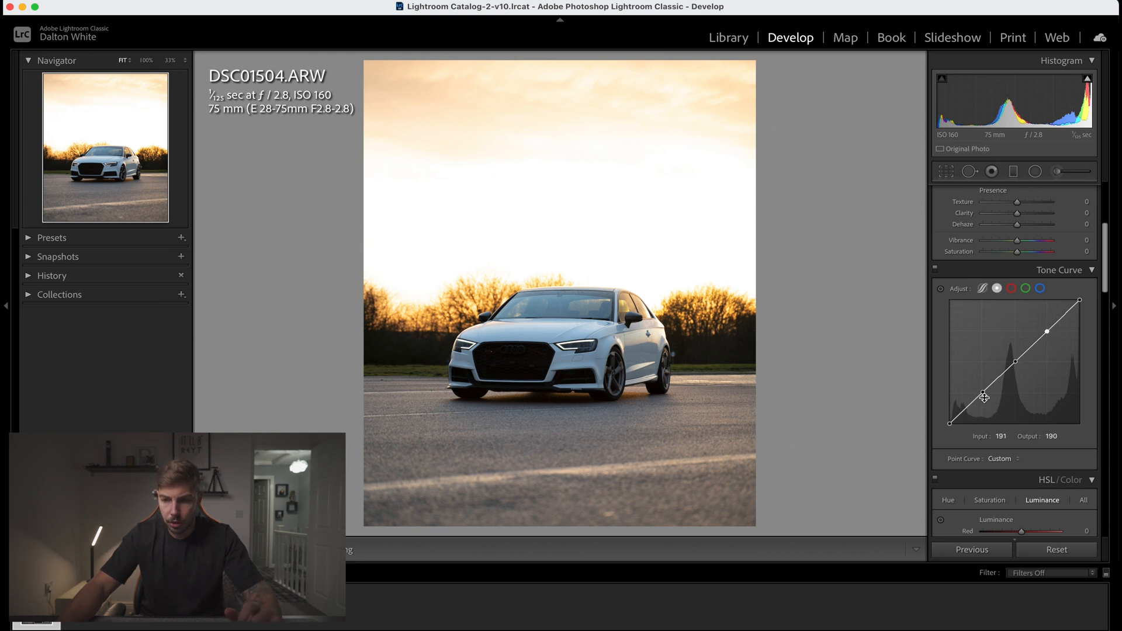
Step: Shape the tone curve by pulling down the shadows and highlights, raising the midtones to about 118/127, and slightly lifting the black point
drag(983, 393, 986, 398)
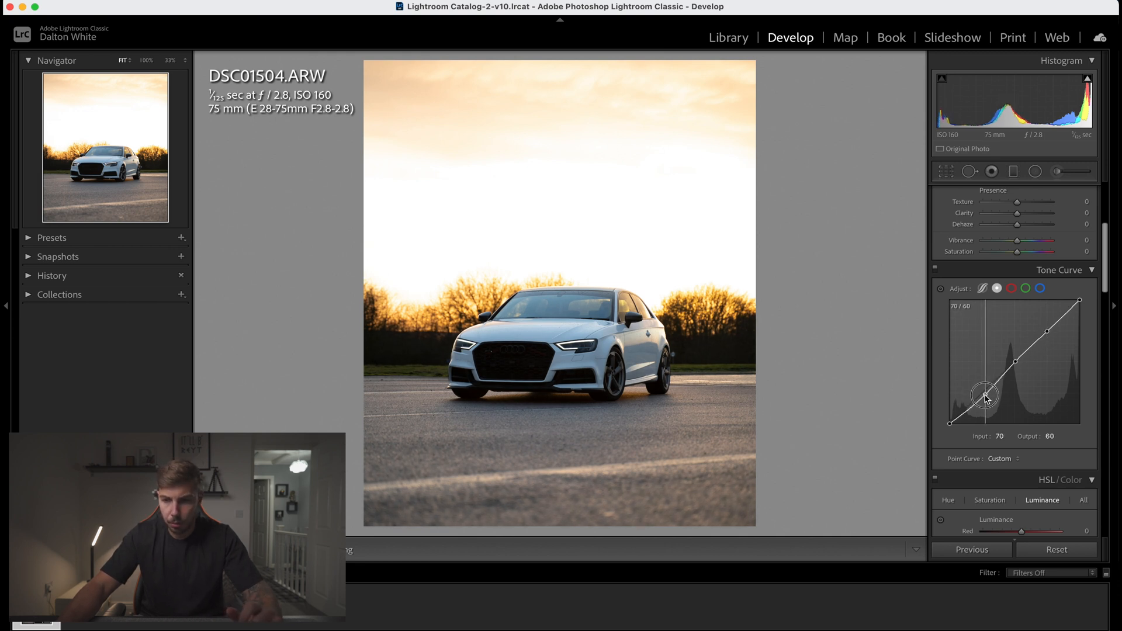
drag(1015, 361, 1014, 365)
drag(1047, 331, 1010, 362)
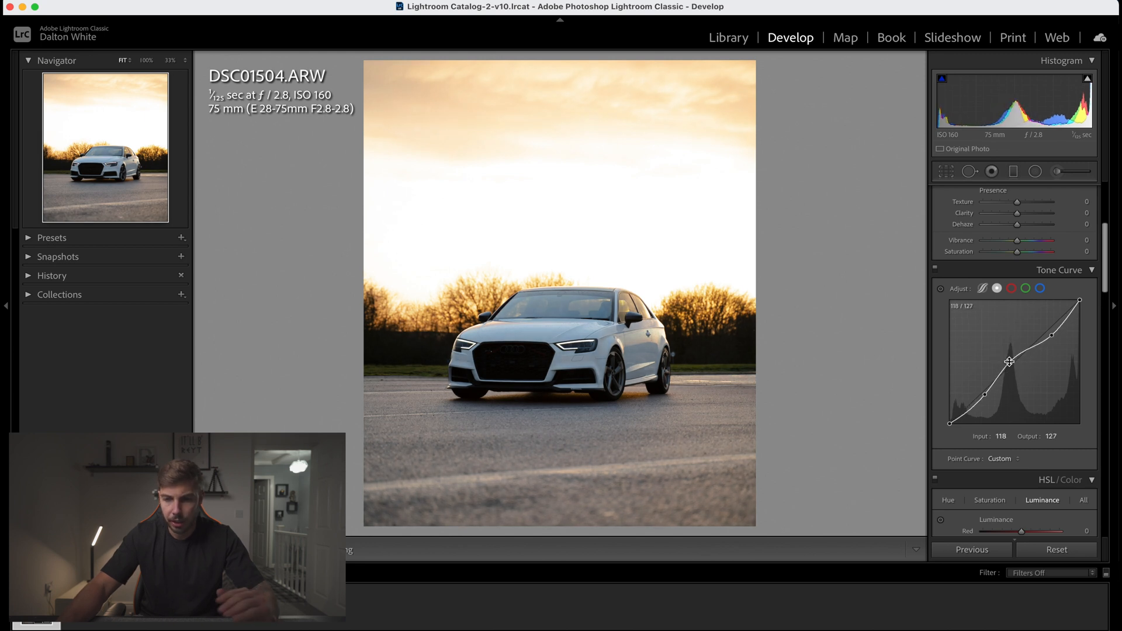
drag(951, 423, 983, 396)
Step: Set Highlights to −100 and Shadows to +27, and reset Whites and Blacks to 0
scroll(983, 398, up, 6)
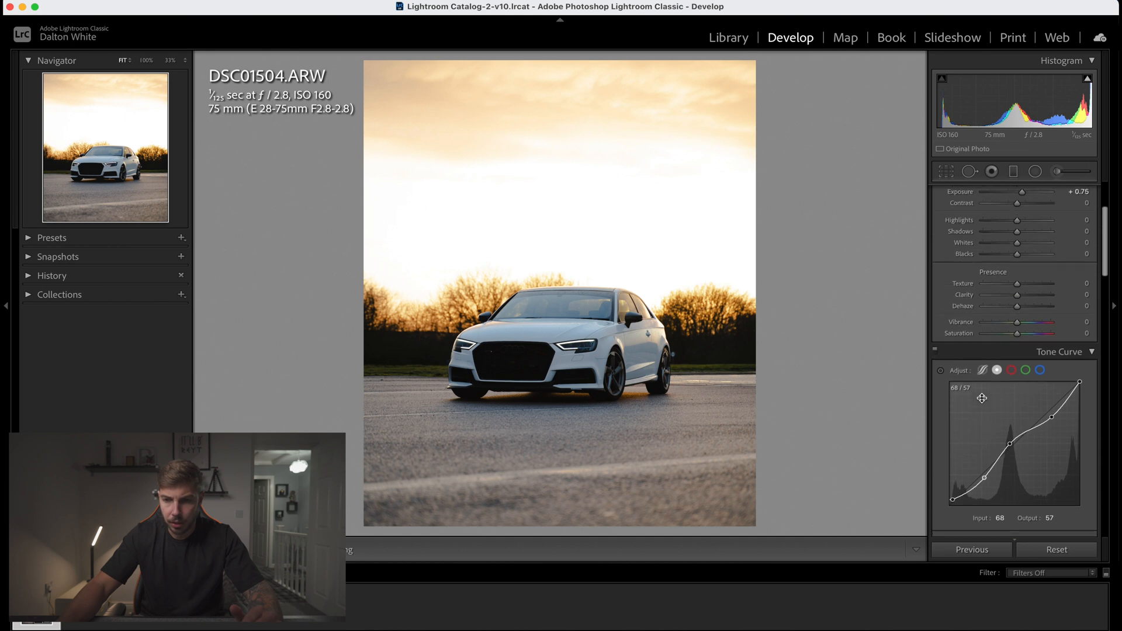
scroll(994, 358, down, 2)
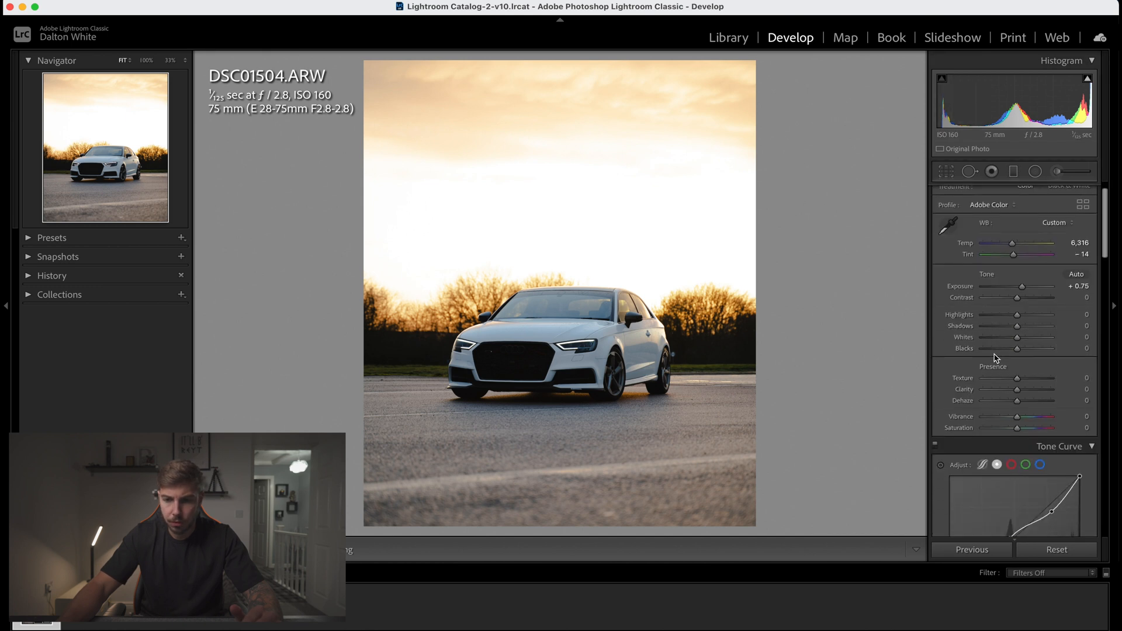
drag(1017, 314, 965, 323)
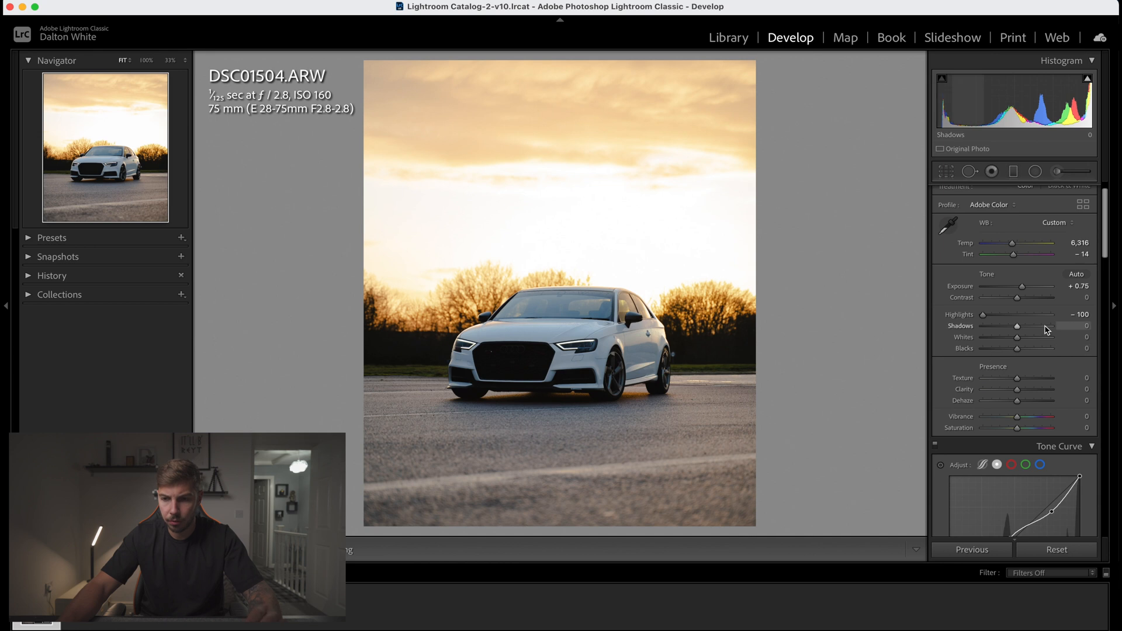
drag(1023, 330, 1027, 331)
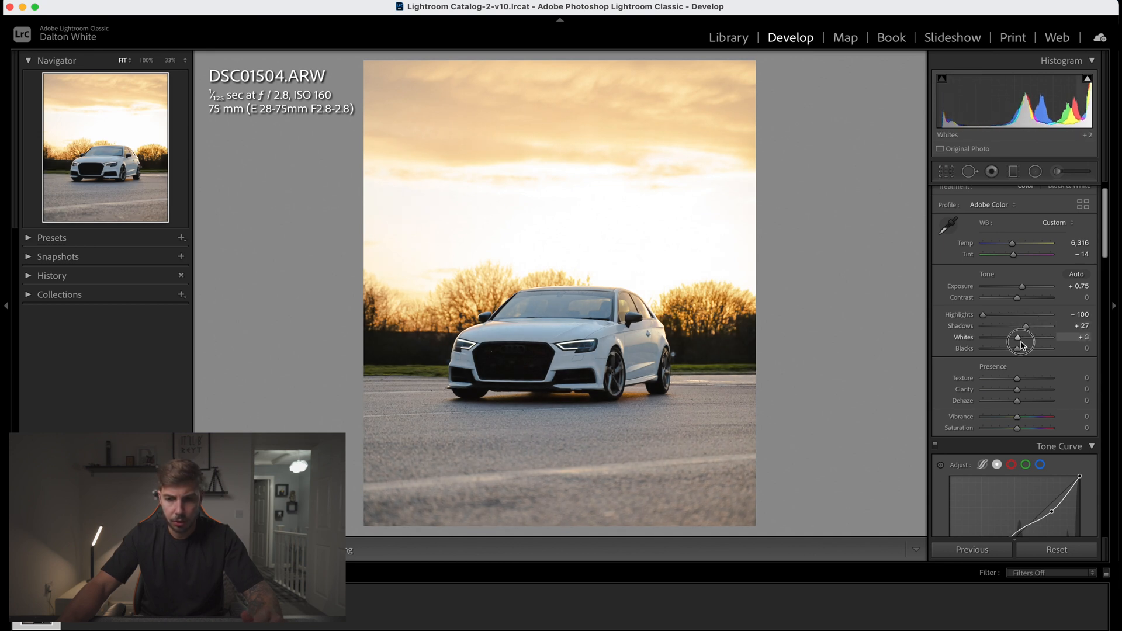
drag(1018, 349, 1022, 349)
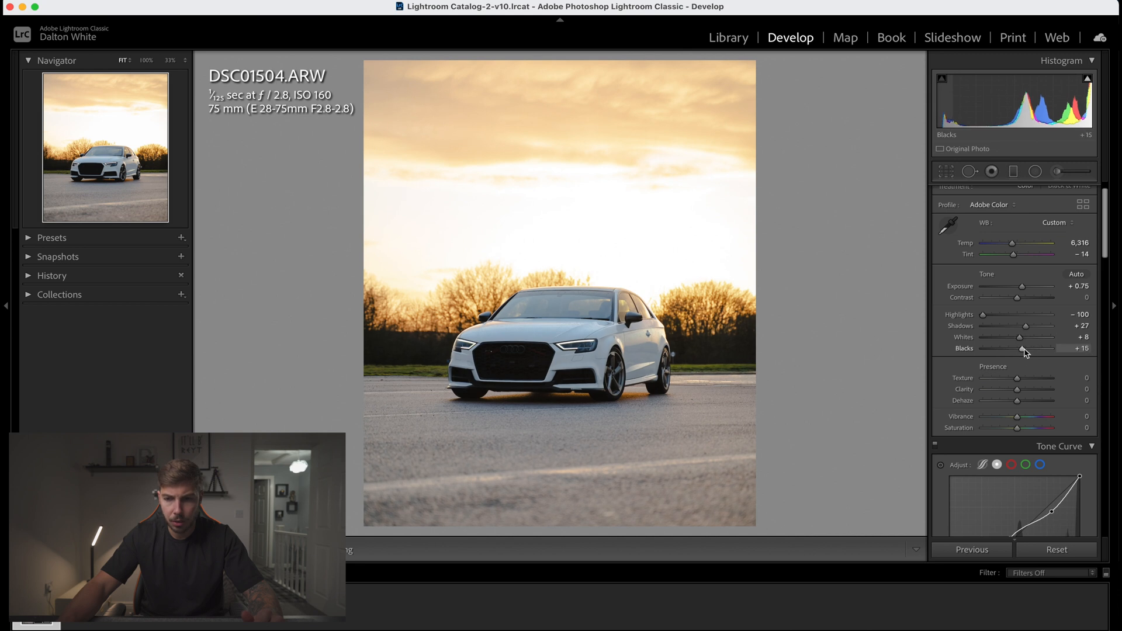
double_click(1019, 338)
Step: Raise the Orange saturation to +32 in the HSL adjustments
scroll(1015, 353, down, 8)
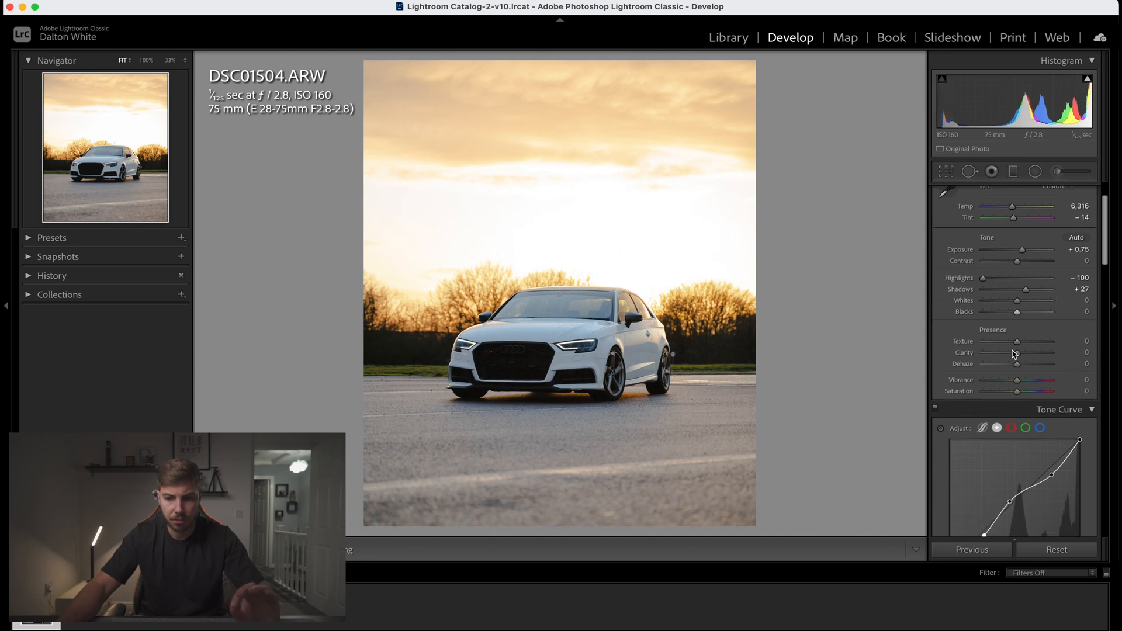
scroll(1013, 350, down, 8)
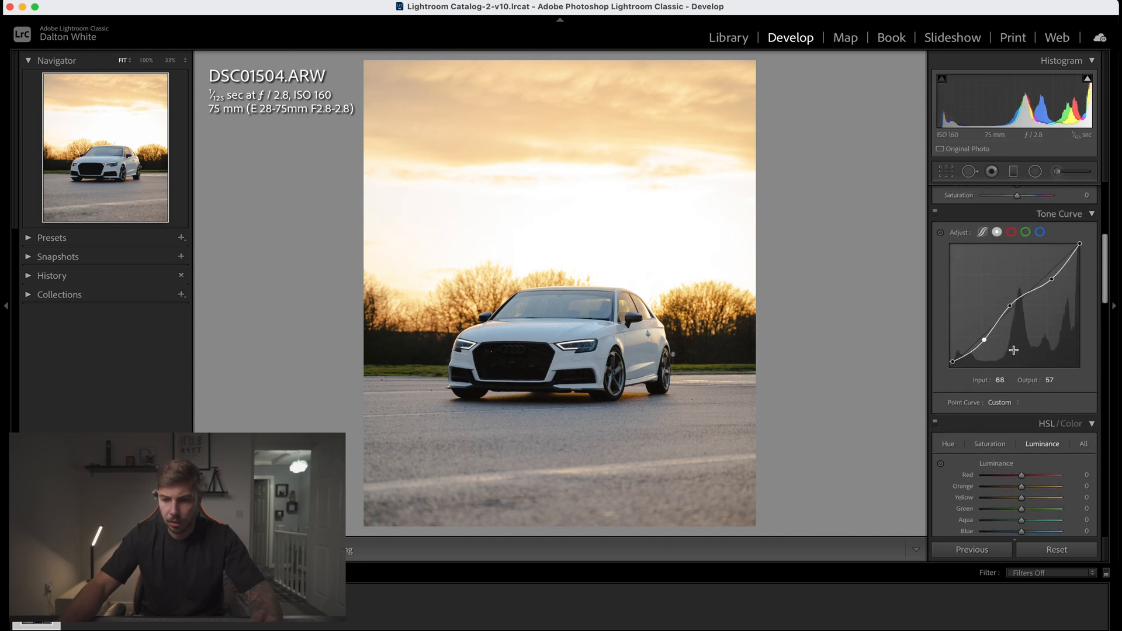
click(989, 349)
scroll(999, 369, down, 4)
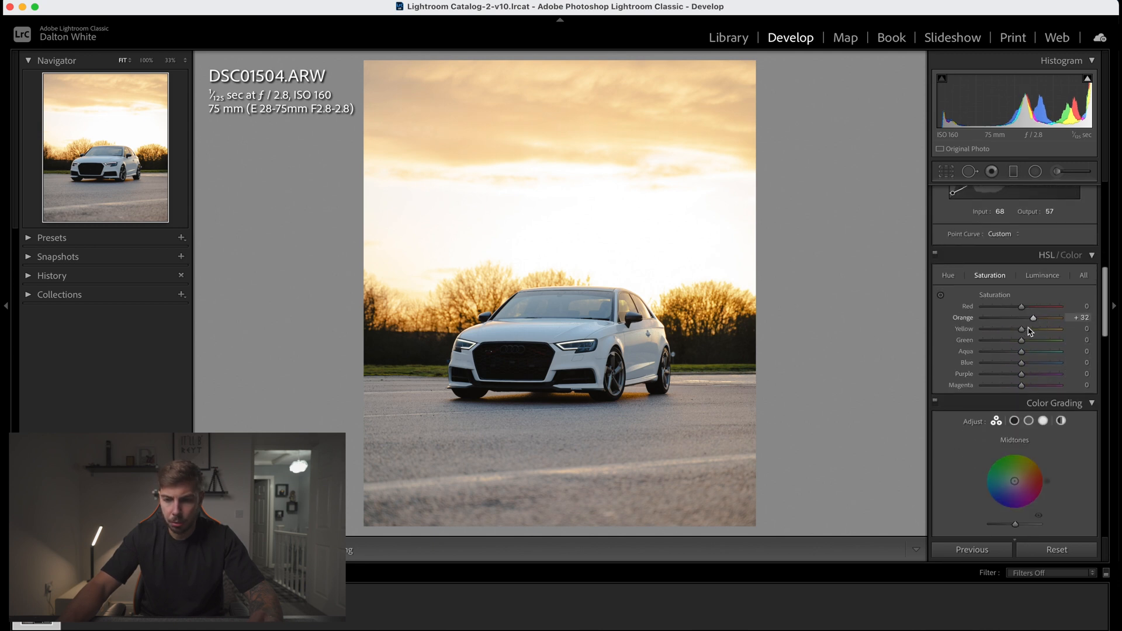
Step: Set the HSL saturation to Orange +39, Yellow +33, Aqua −35, Blue −23 and Purple −100
drag(1032, 332, 1033, 325)
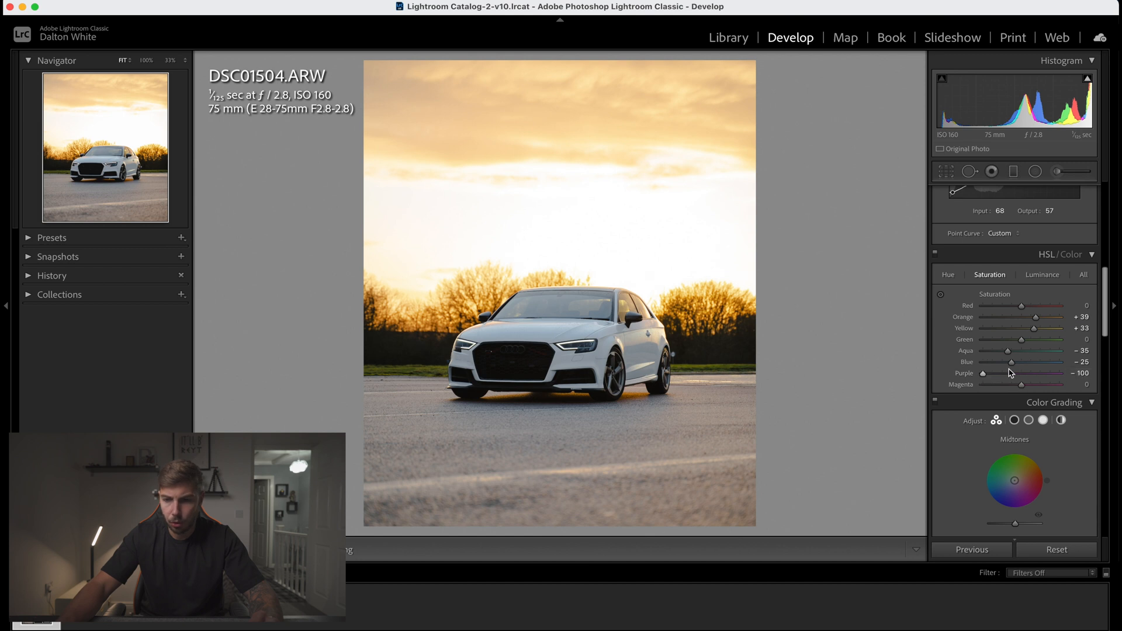
scroll(1017, 374, down, 10)
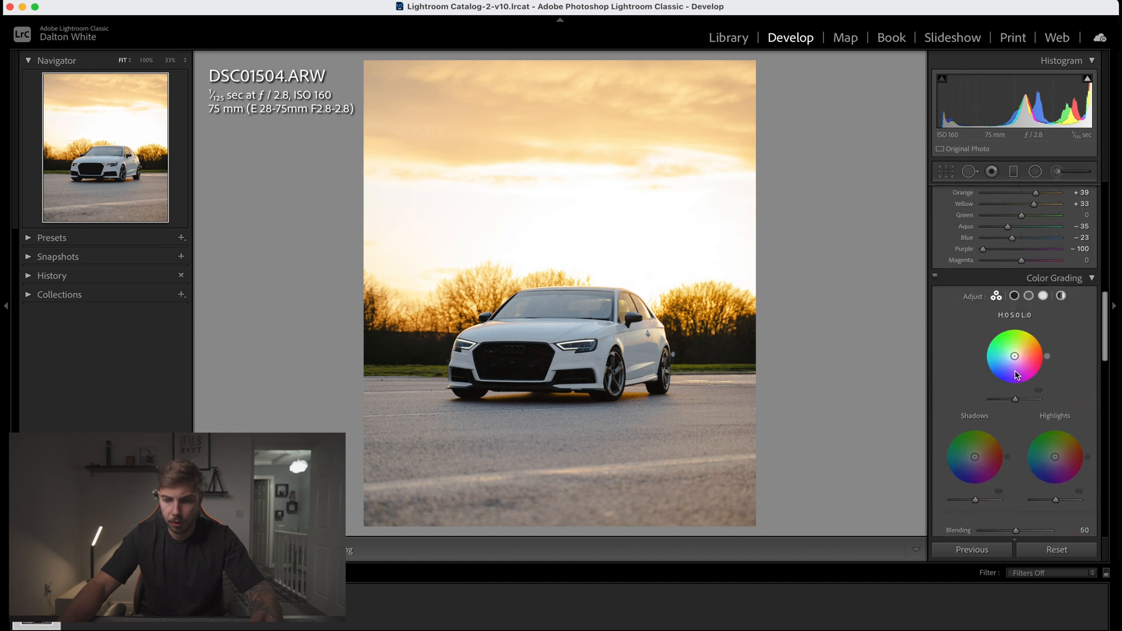
scroll(1016, 374, up, 8)
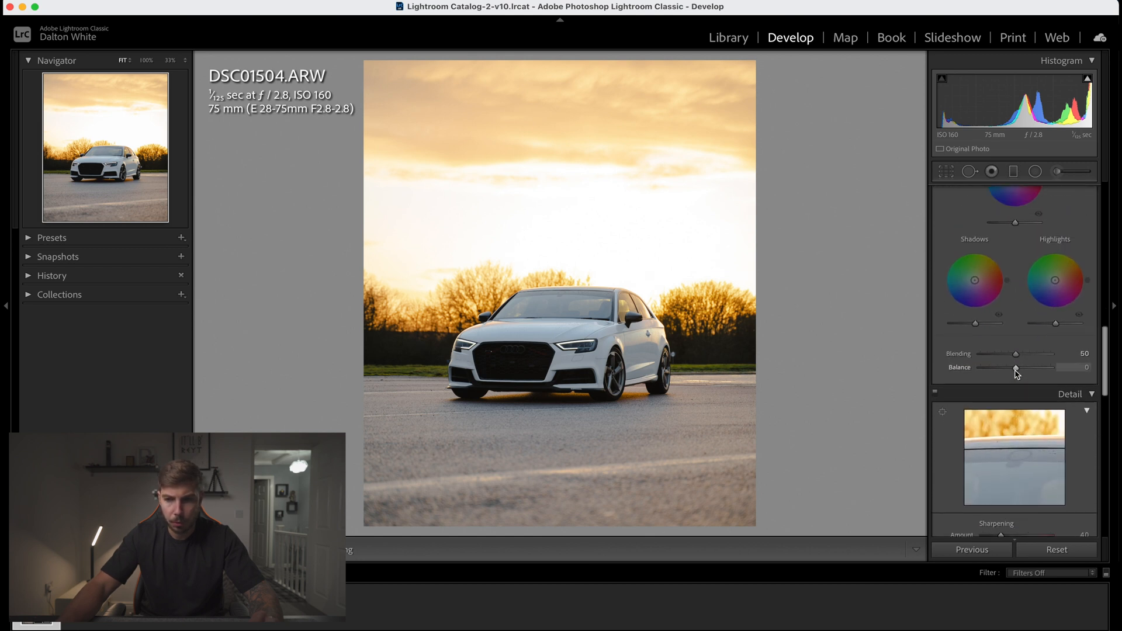
scroll(1017, 374, up, 8)
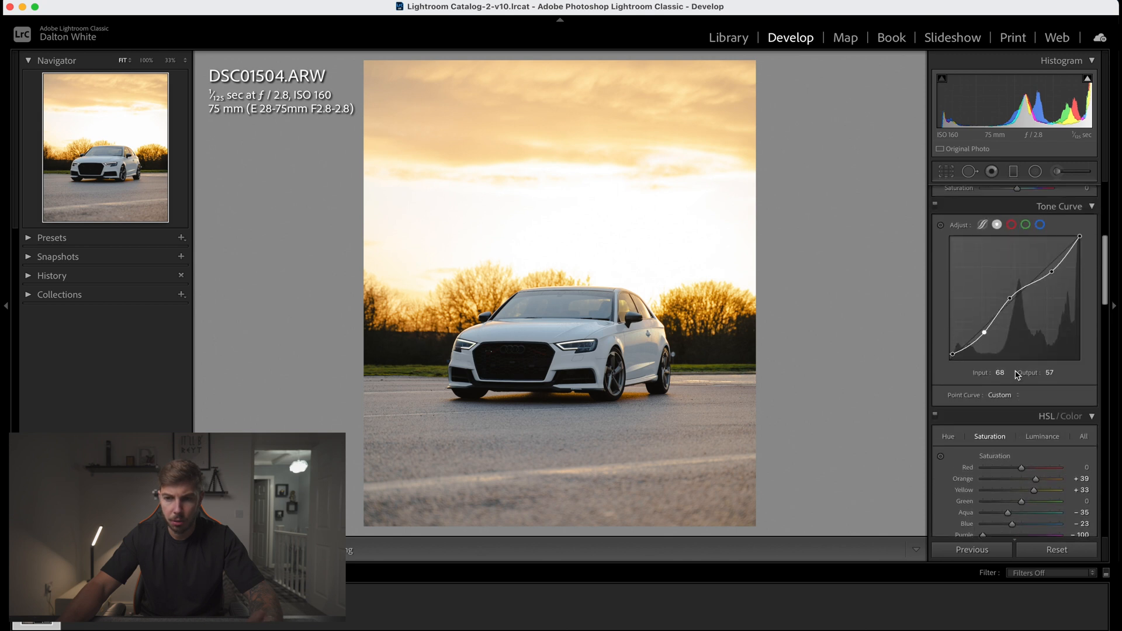
scroll(1017, 374, up, 3)
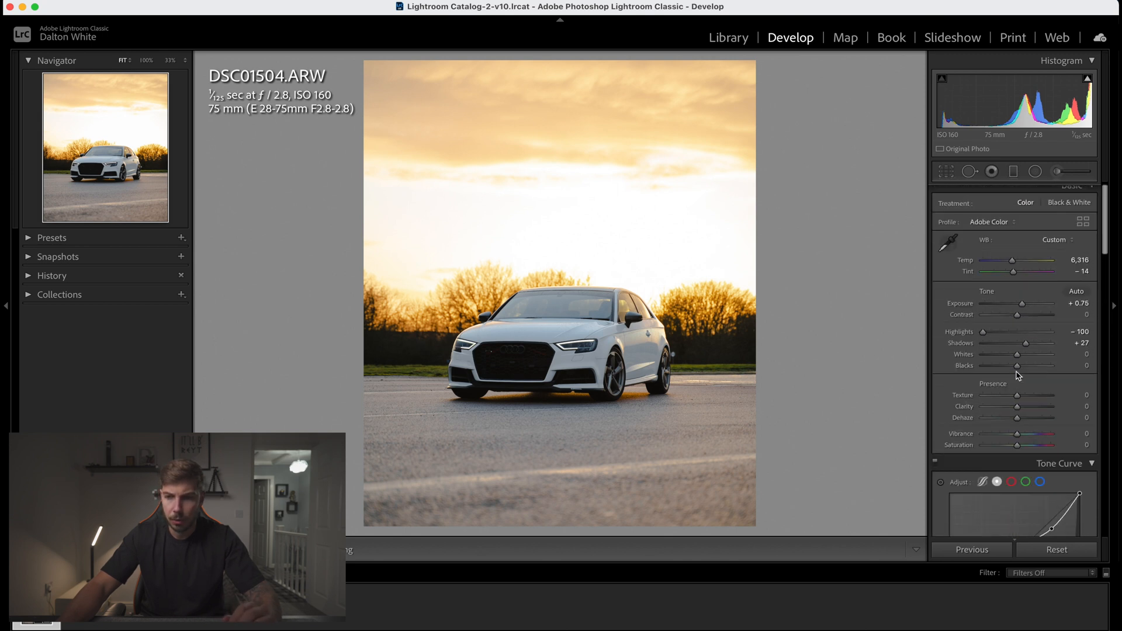
Step: Draw an elliptical radial filter centred on the car, enclosing it from above the roof to the asphalt in front
click(1037, 176)
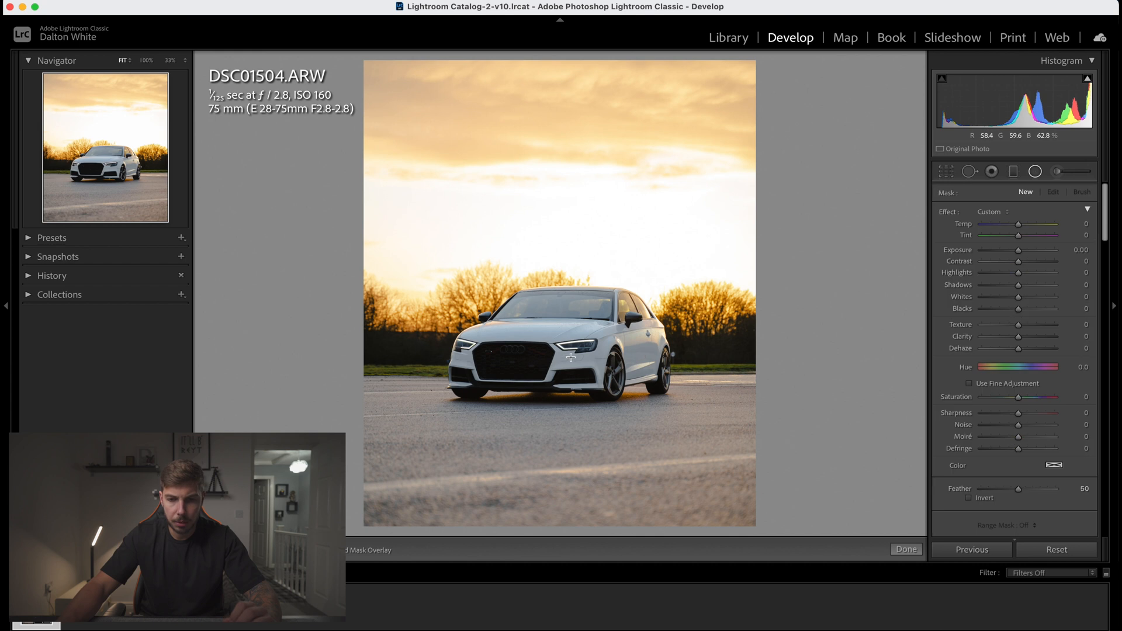
drag(556, 347, 674, 443)
drag(550, 344, 560, 350)
drag(559, 251, 562, 249)
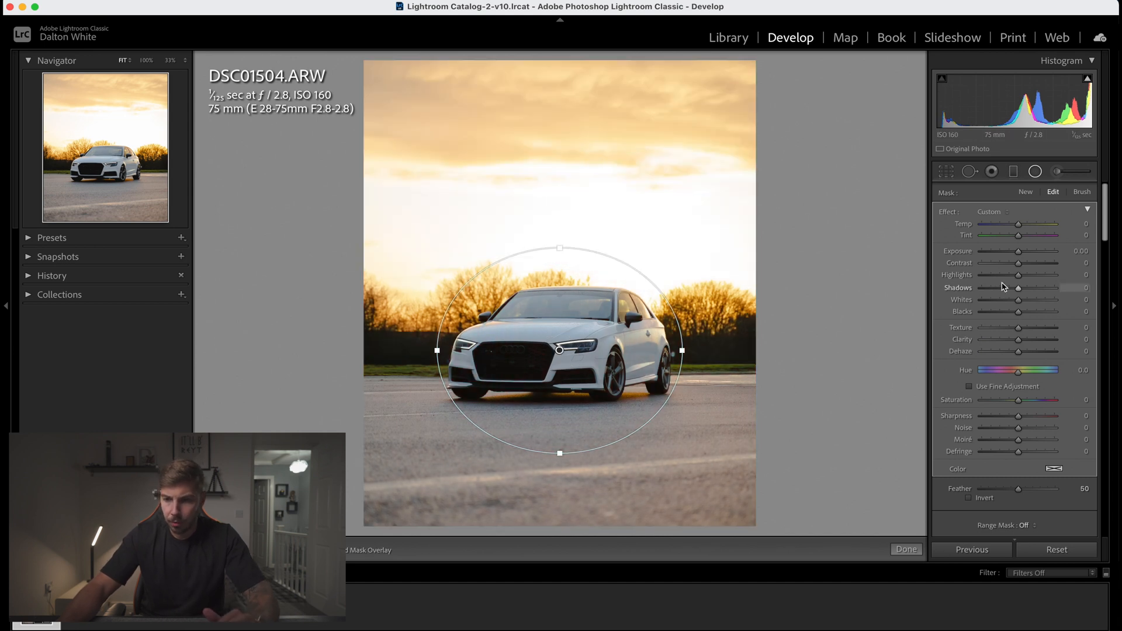
Step: Set the radial filter's Exposure to −0.75, Highlights to −19 and Temp to 6 to darken and warm the surroundings
drag(1018, 251, 1012, 280)
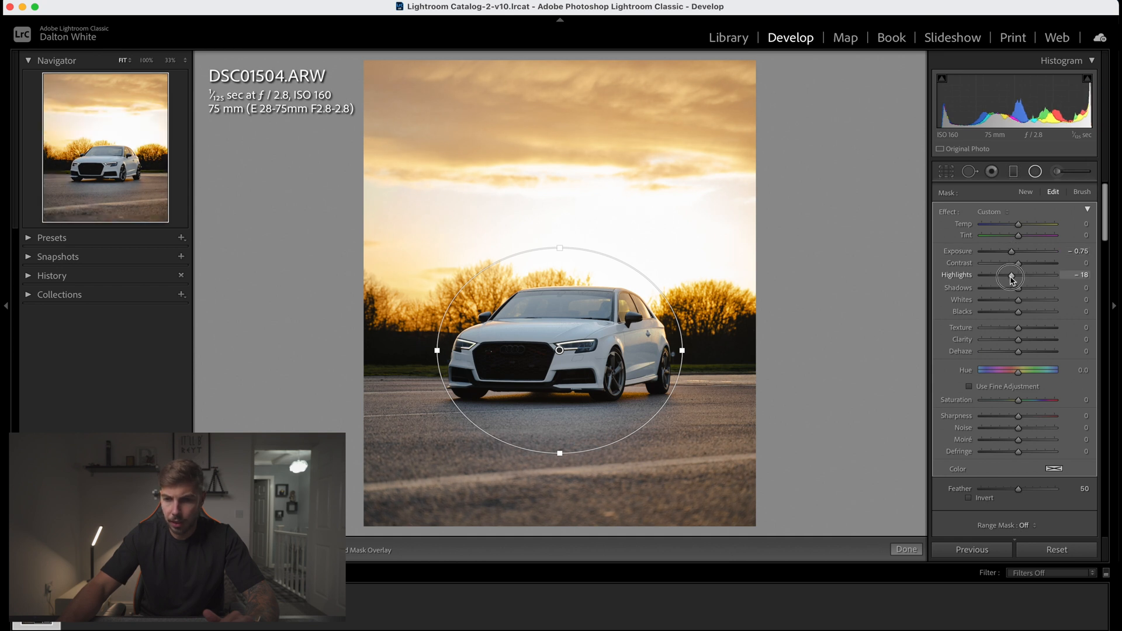
drag(1018, 225, 1020, 231)
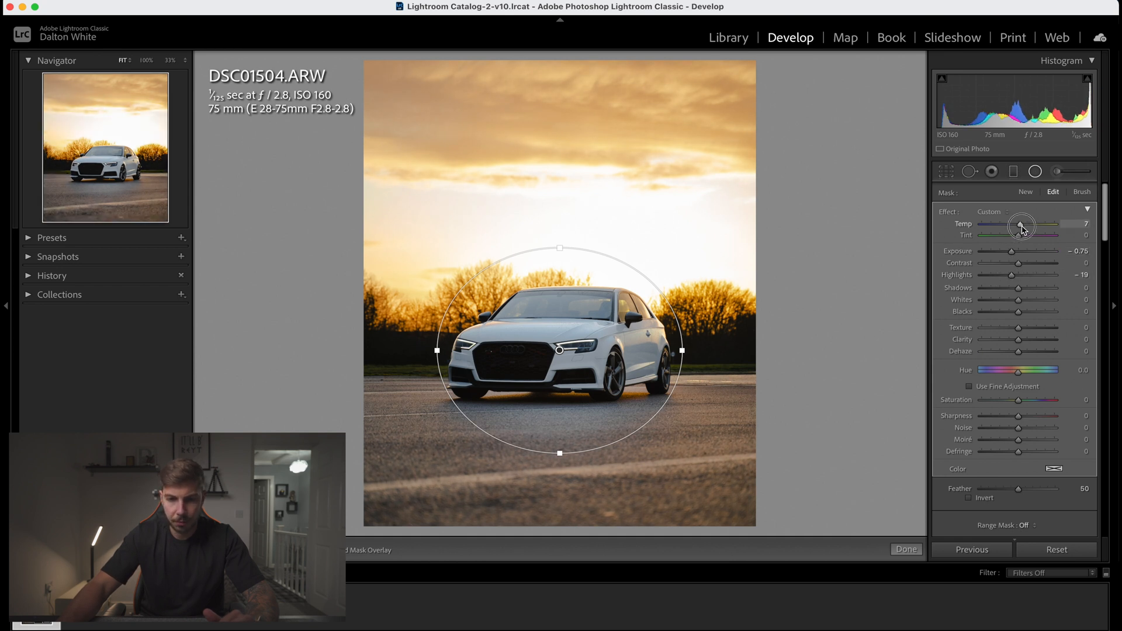
scroll(984, 391, down, 5)
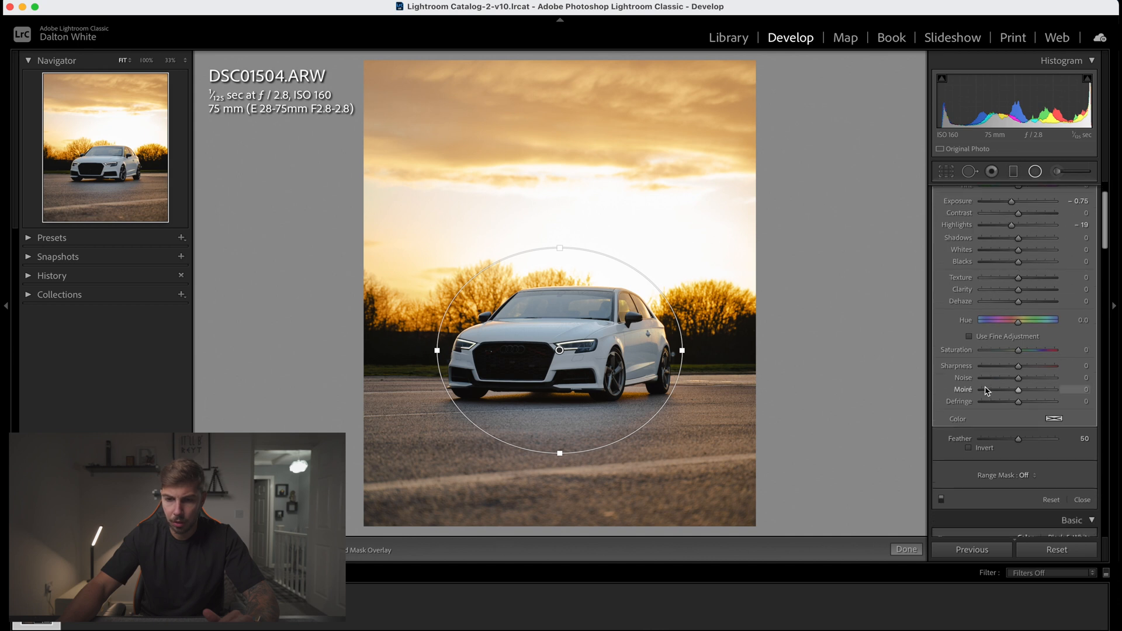
Step: Shift the radial filter slightly and shorten its lower edge closer to the car, and finish editing it
drag(560, 352, 558, 352)
drag(559, 447, 559, 444)
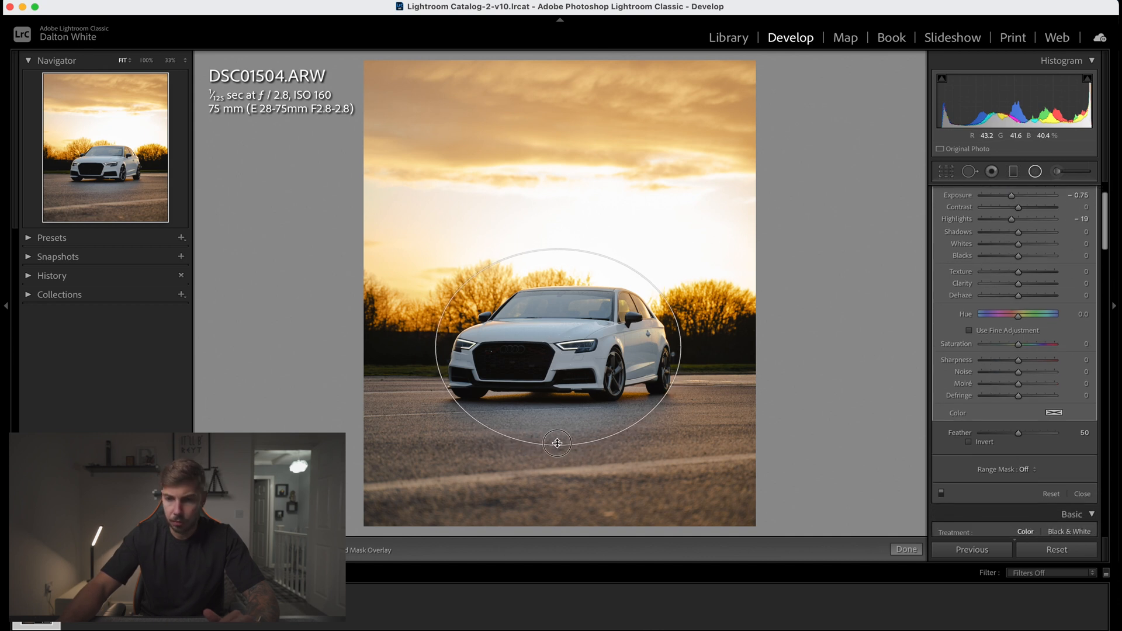
click(906, 549)
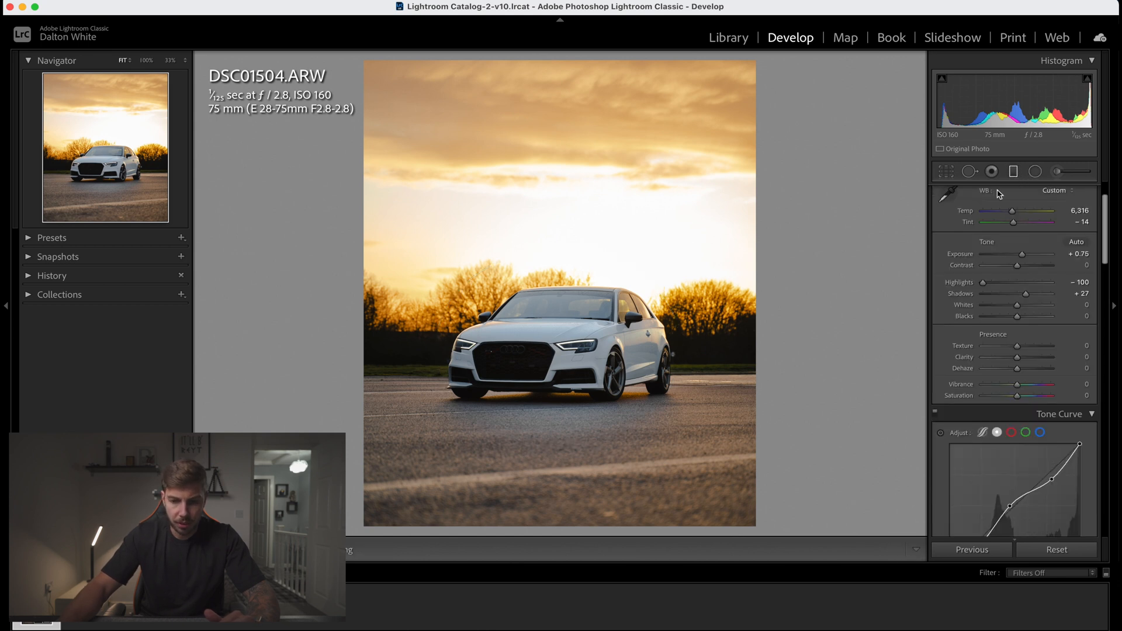
Step: Add a graduated filter over the asphalt, centred just below the car, and check its coverage with the mask overlay
key(m)
drag(570, 472, 566, 407)
key(o)
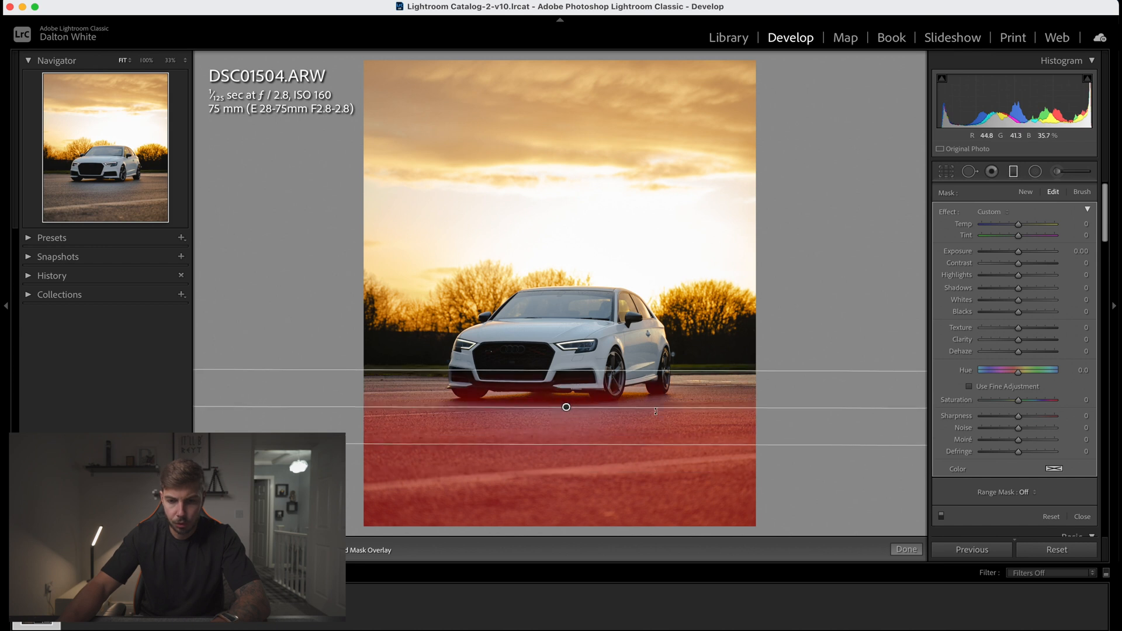
key(Return)
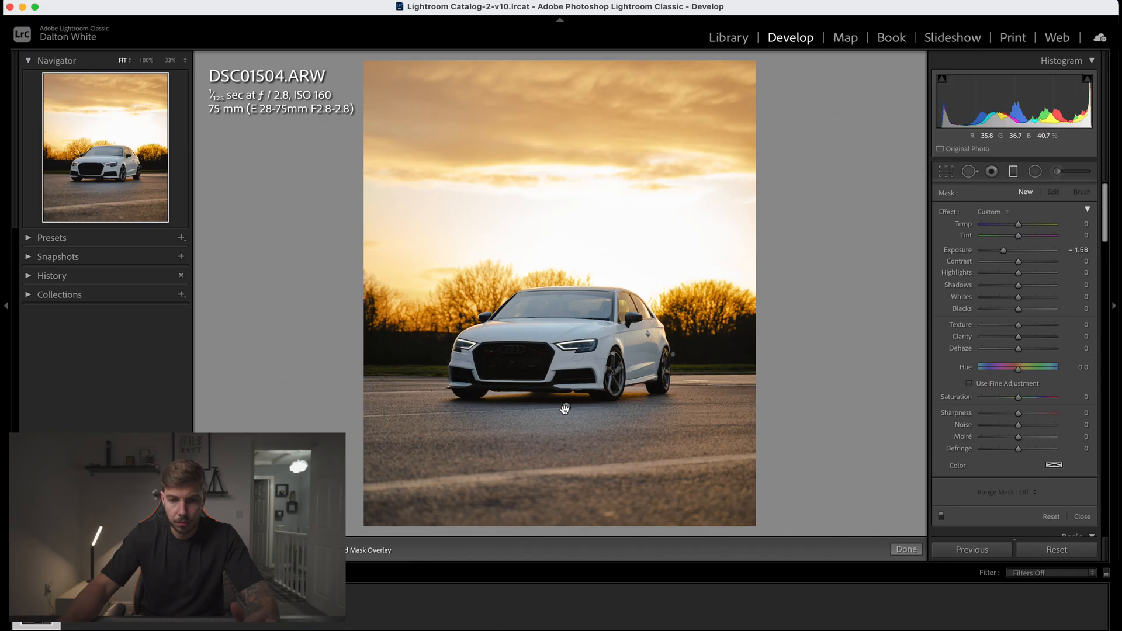
Step: Reselect the asphalt's graduated filter, set its Exposure to −0.65 and move it up to the car's front bumper
click(564, 408)
mouse_move(1018, 251)
mouse_down()
mouse_move(1004, 253)
mouse_move(1015, 253)
mouse_up()
key(o)
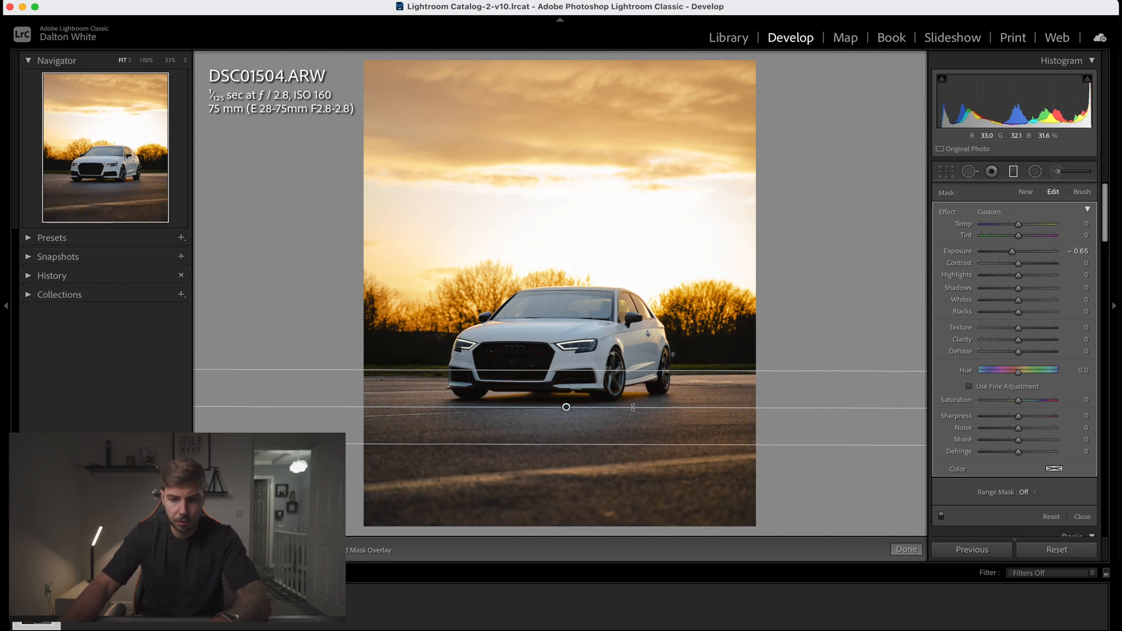
drag(568, 408, 567, 391)
Step: Set the asphalt filter's Exposure to −0.52, Temp to 16 and Clarity to 15
drag(1012, 251, 1024, 224)
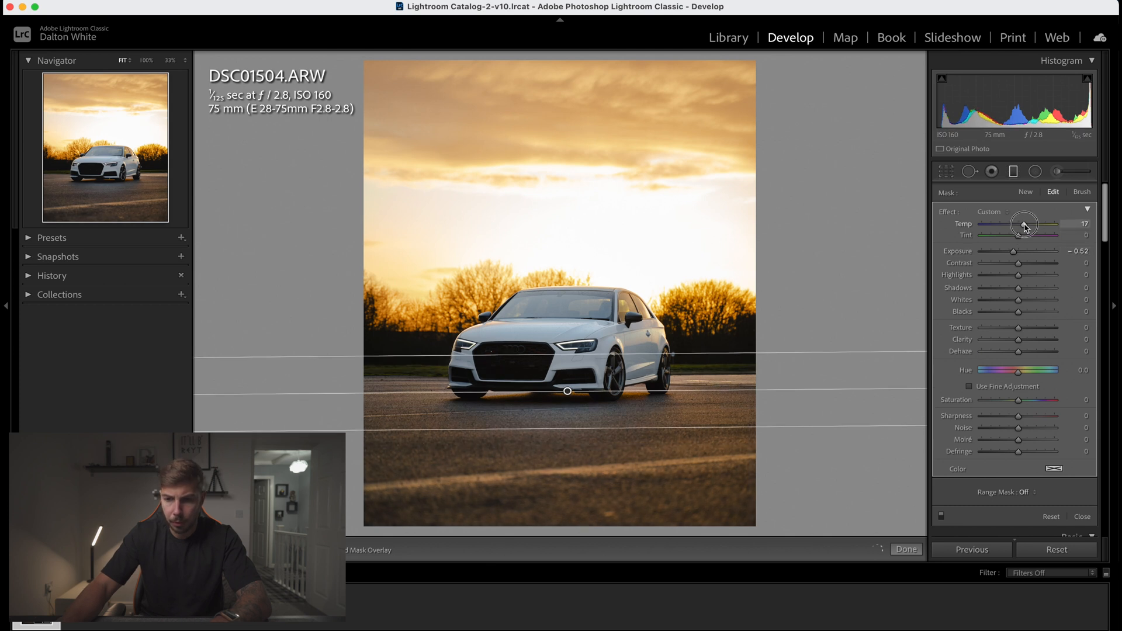
drag(1021, 343, 1025, 342)
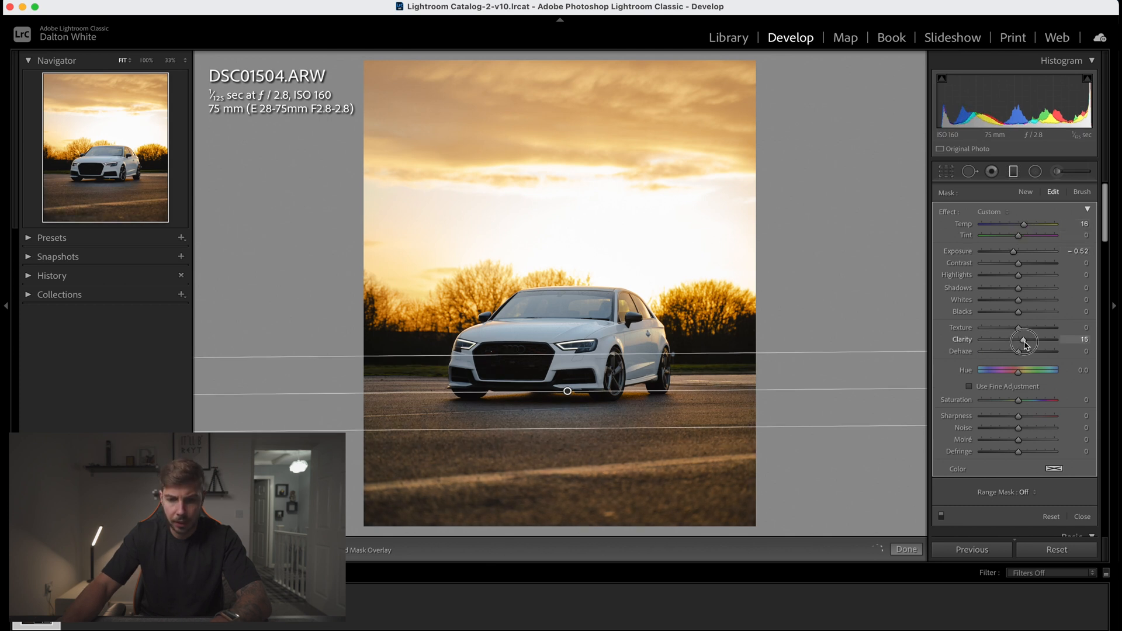
key(Return)
Step: Compare the photo before and after, then reset the Exposure for new graduated filters to 0 and close the tool
key(backslash)
key(backslash)
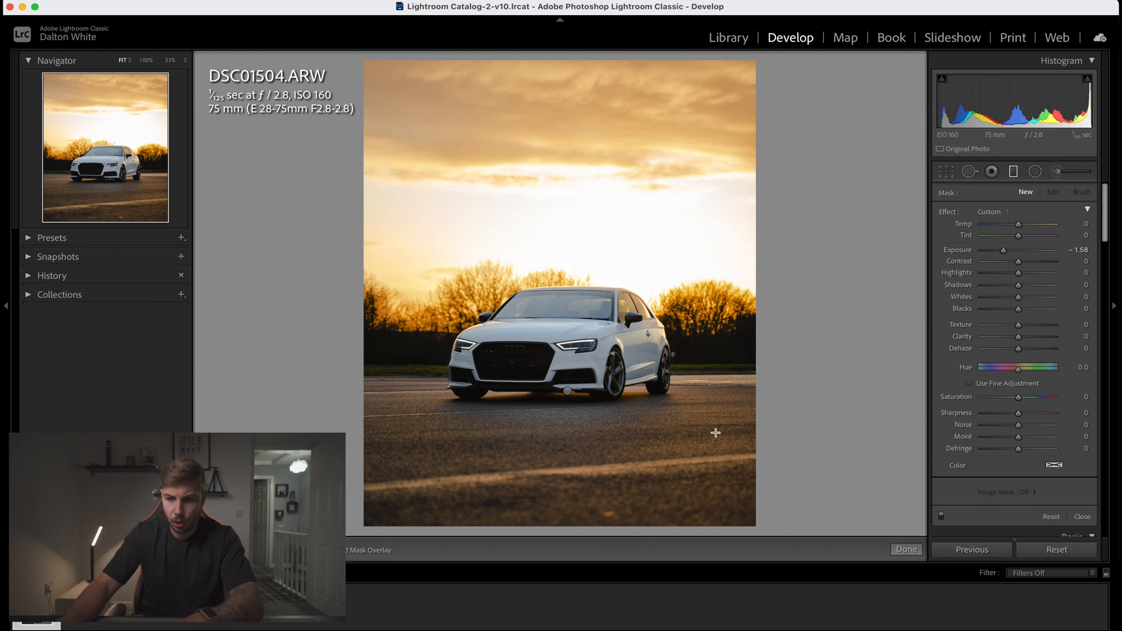
double_click(1003, 250)
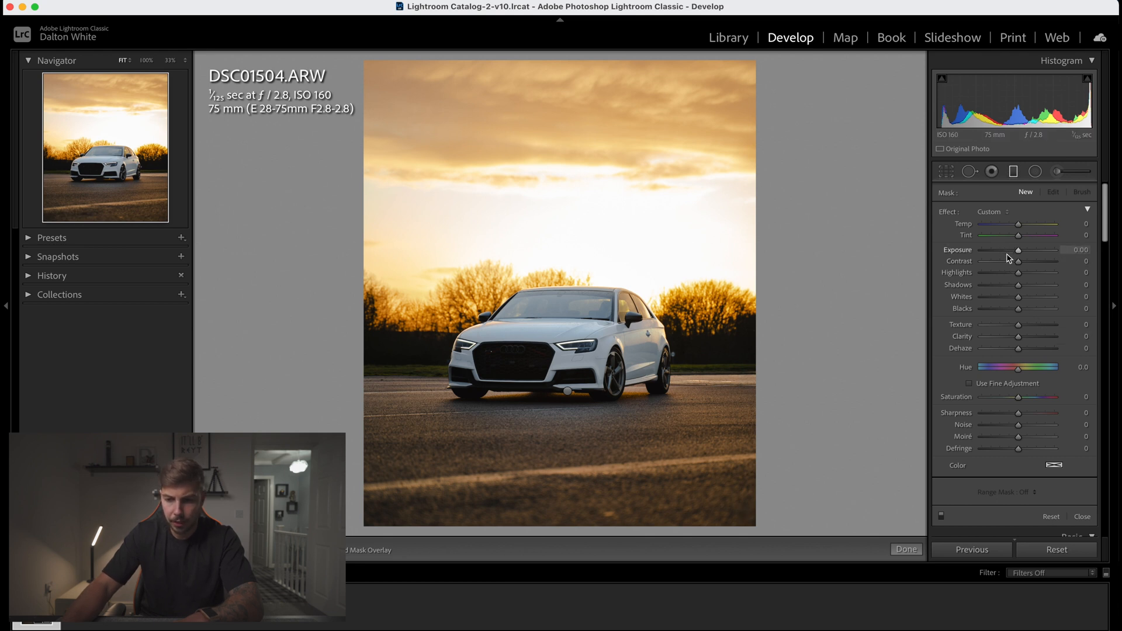
click(897, 548)
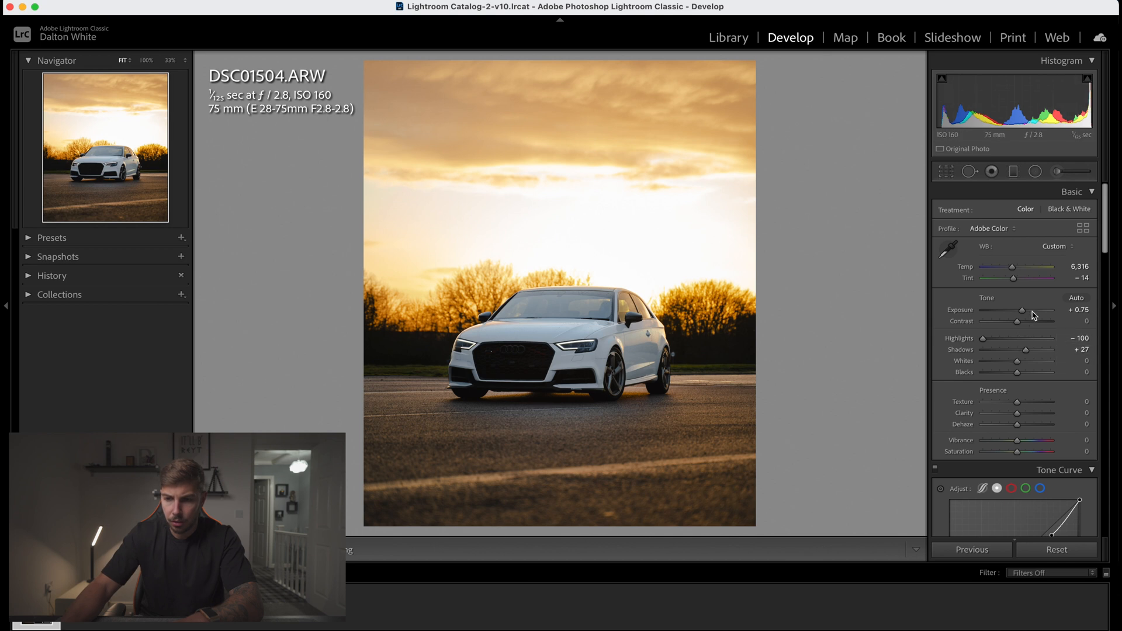
Step: Set the photo's overall Exposure to +0.50 and Contrast to −9
drag(1021, 313, 1015, 324)
click(1018, 323)
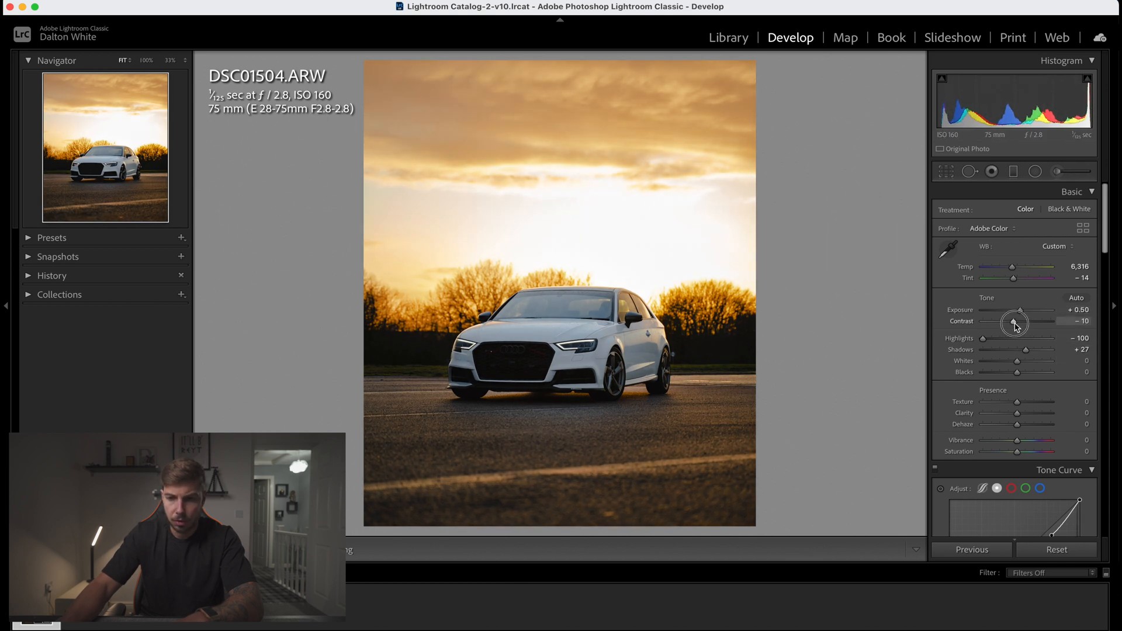
scroll(1008, 385, down, 2)
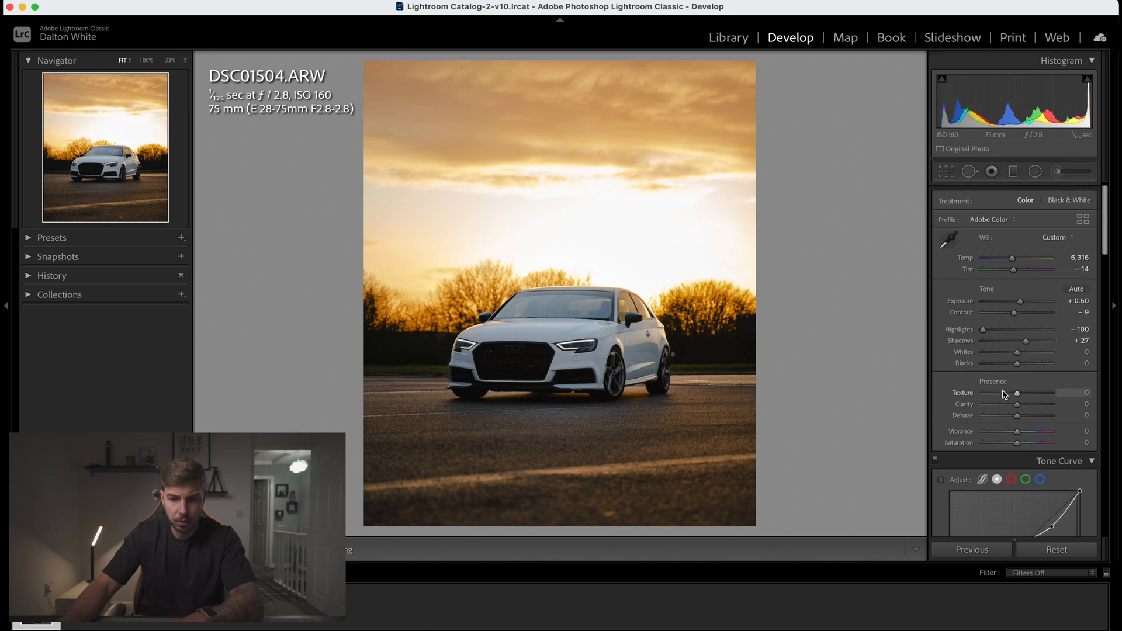
Step: Duplicate the radial filter around the car and invert the copy so it affects only the inside of the ellipse
click(1035, 171)
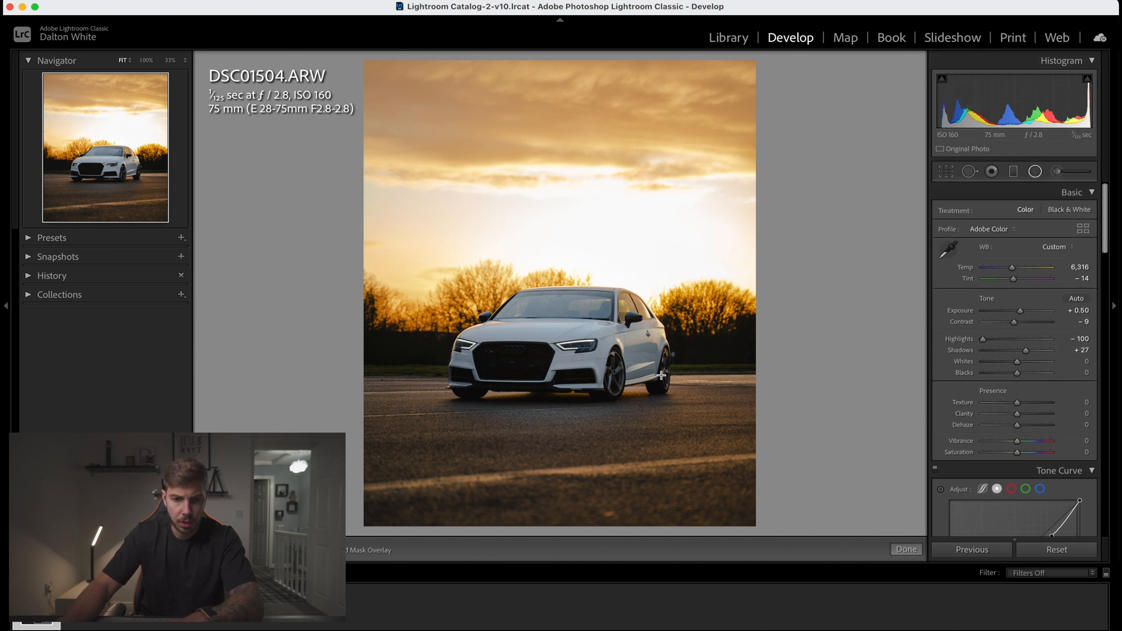
right_click(559, 349)
click(590, 360)
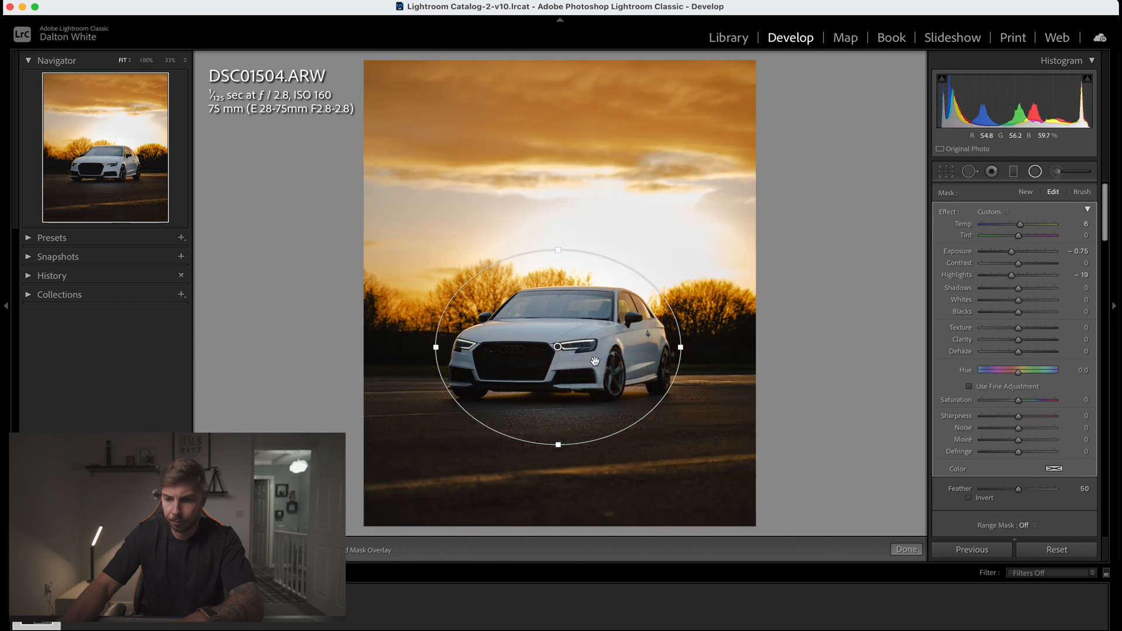
click(969, 497)
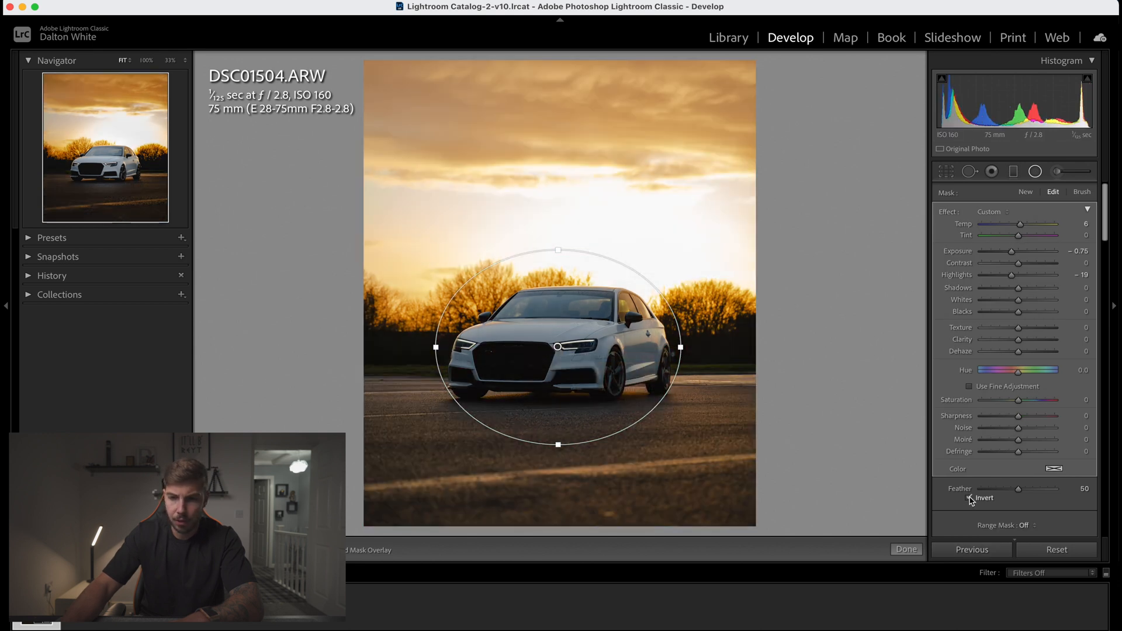
Step: Set the inverted filter's Exposure 0.38, Contrast 13, Highlights −28, Shadows 5, Texture 11, Clarity 12, Dehaze −8 and Saturation −15, and compare with the original
double_click(1012, 255)
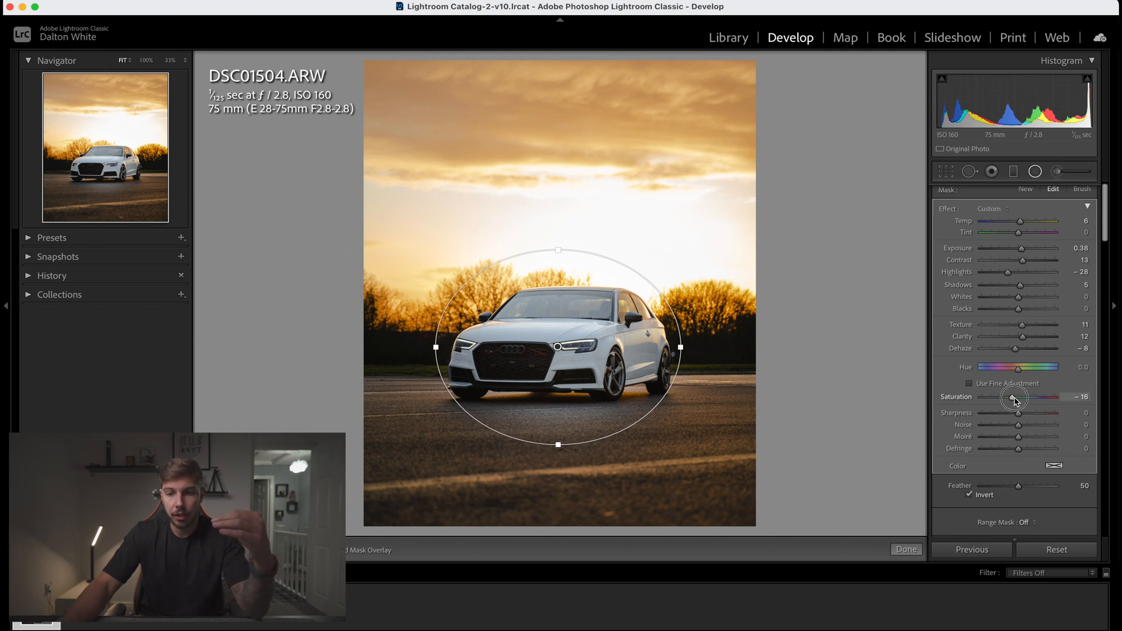
drag(1013, 398, 1014, 398)
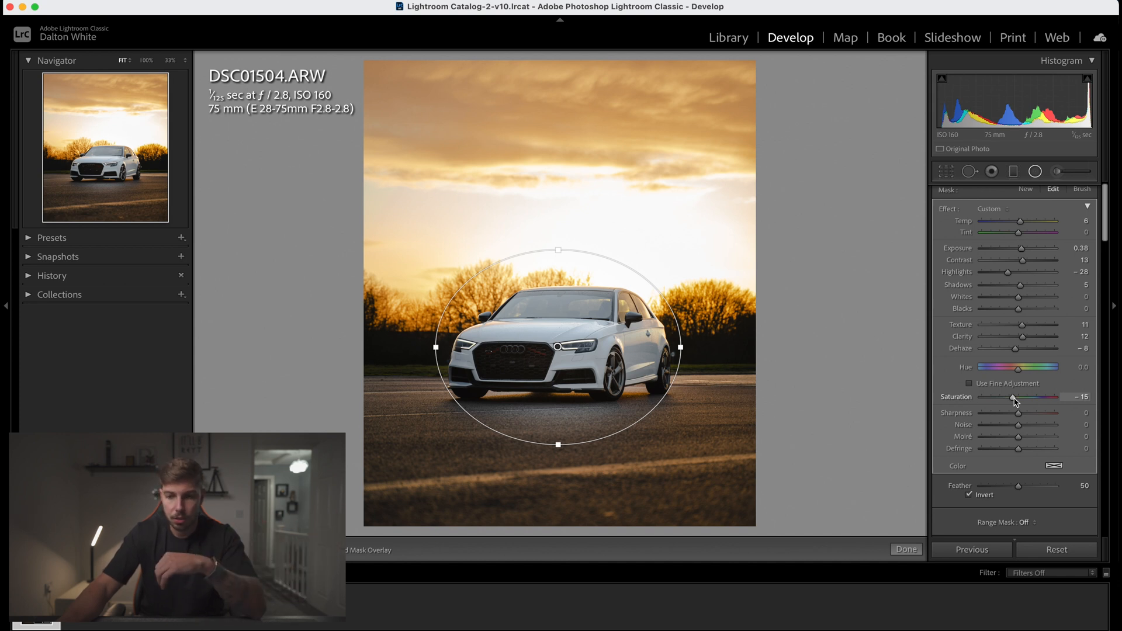
key(shift+m)
key(backslash)
key(backslash)
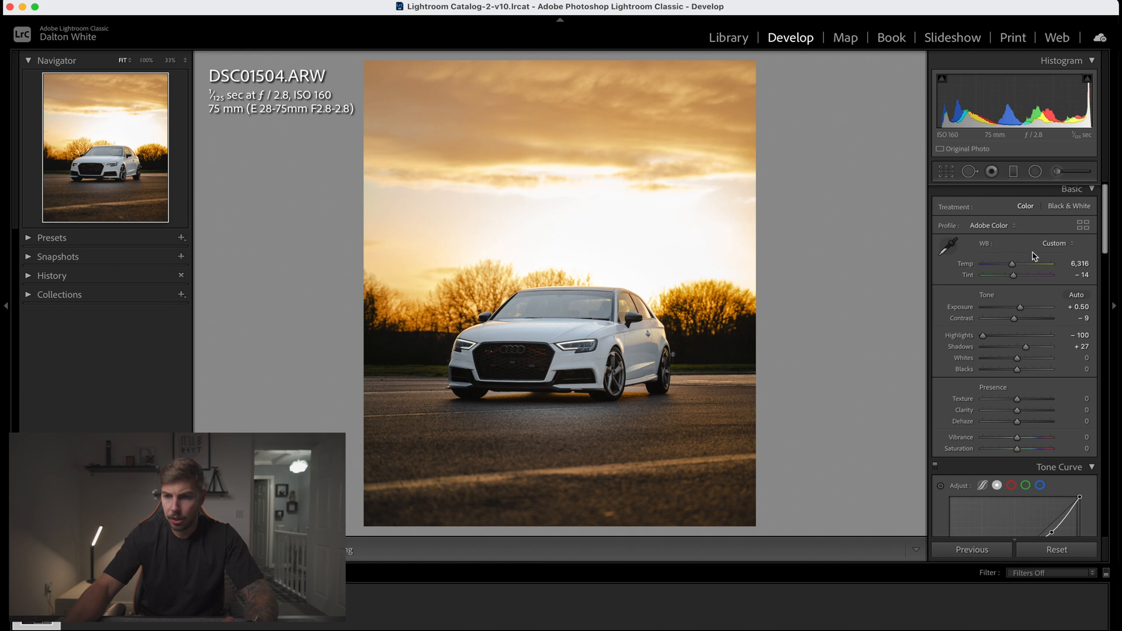
Step: Add a graduated filter over the sky down to the treetops, with Exposure −0.18 and Highlights −29
click(1013, 173)
drag(601, 227, 570, 268)
key(o)
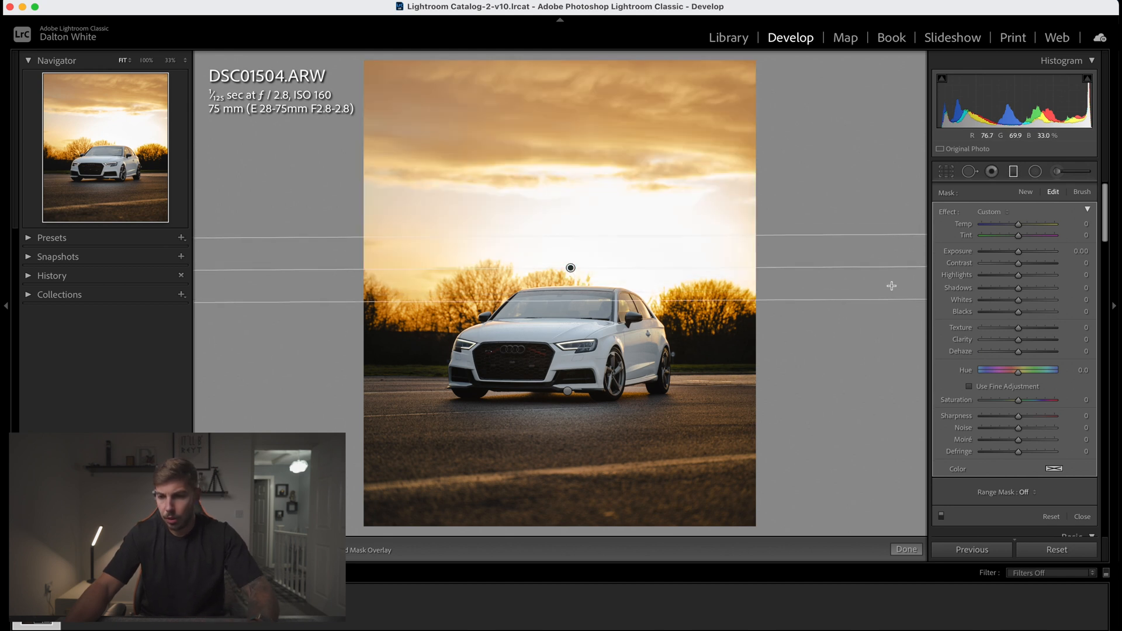
mouse_move(1018, 275)
mouse_down()
mouse_move(1005, 277)
mouse_move(1015, 256)
mouse_up()
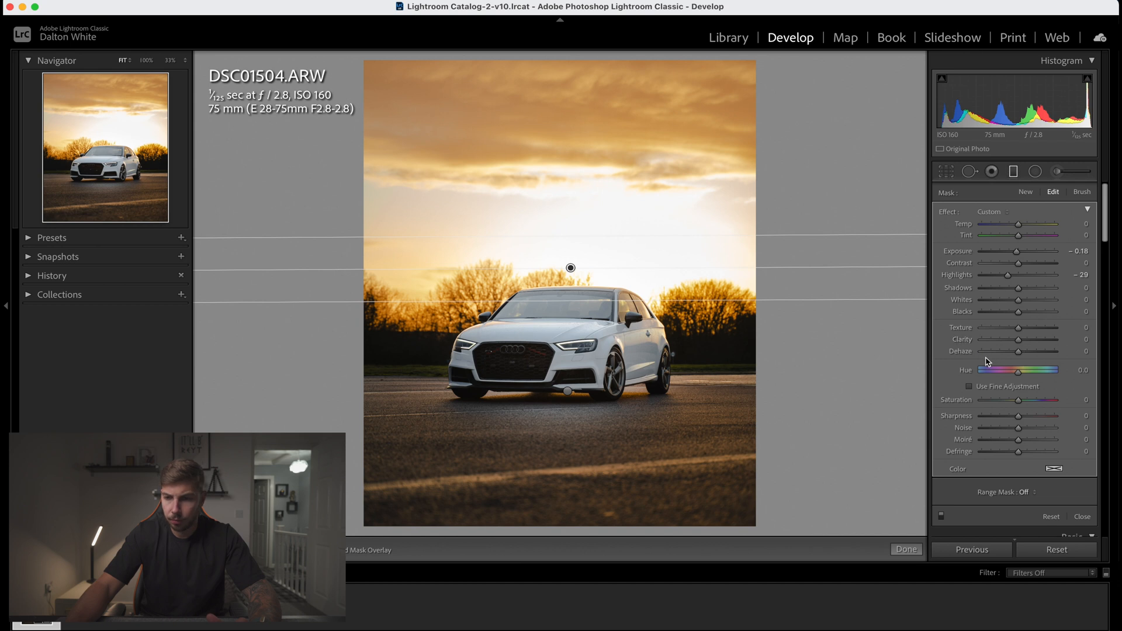
click(812, 347)
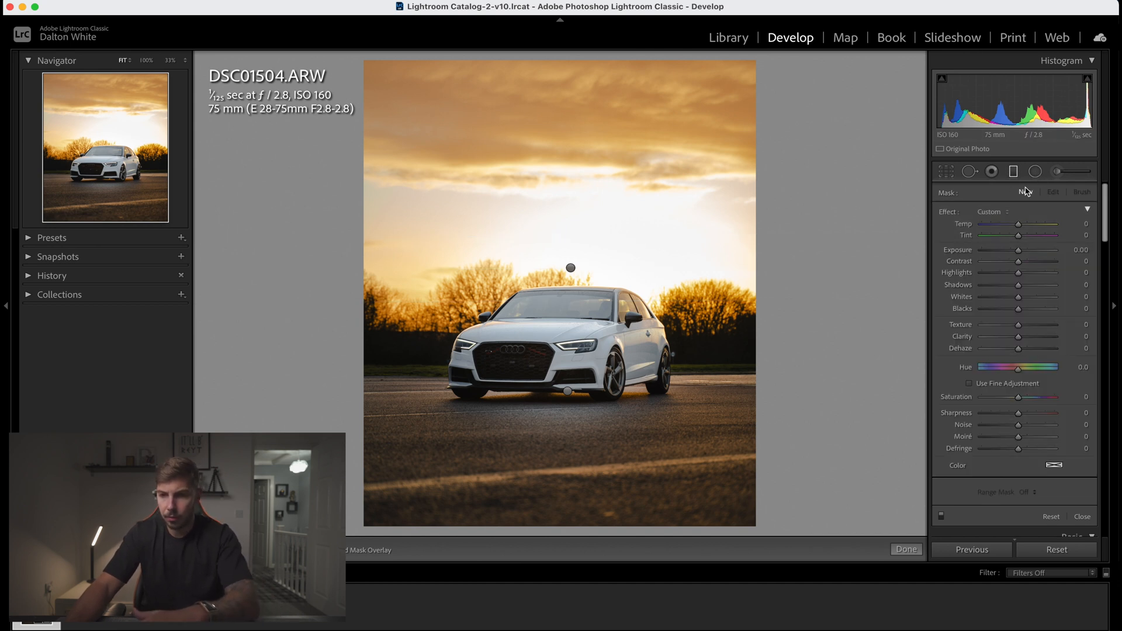
Step: Nudge the inverted radial filter slightly off the other one's centre, and adjust the lower edge of the darkening radial filter
key(shift+m)
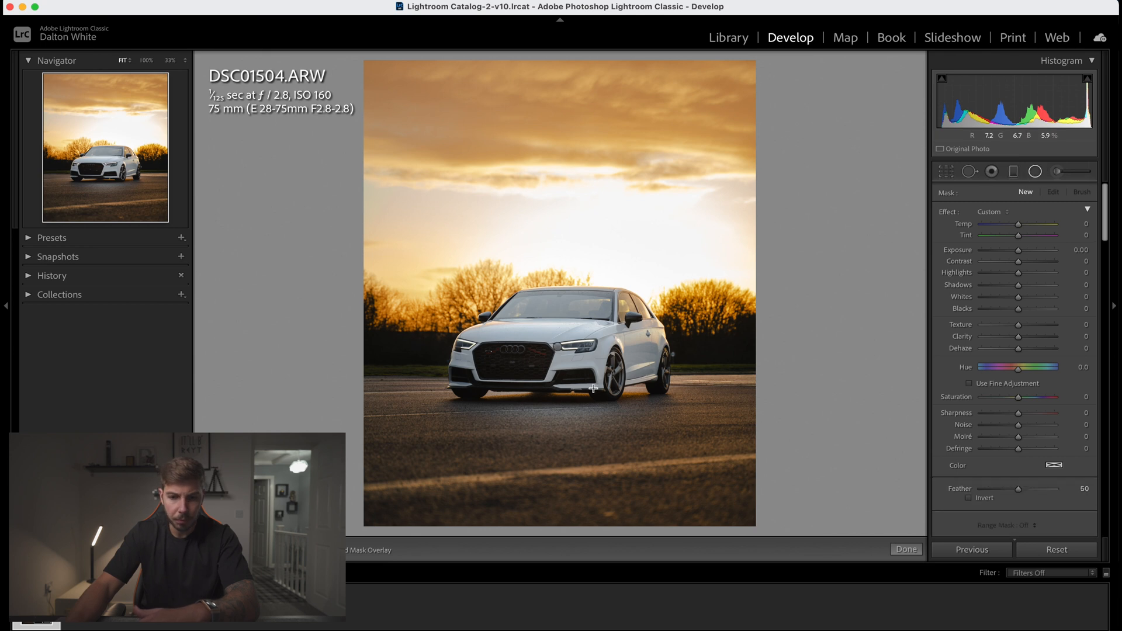
click(557, 348)
drag(559, 349, 563, 344)
click(558, 349)
drag(560, 441, 559, 441)
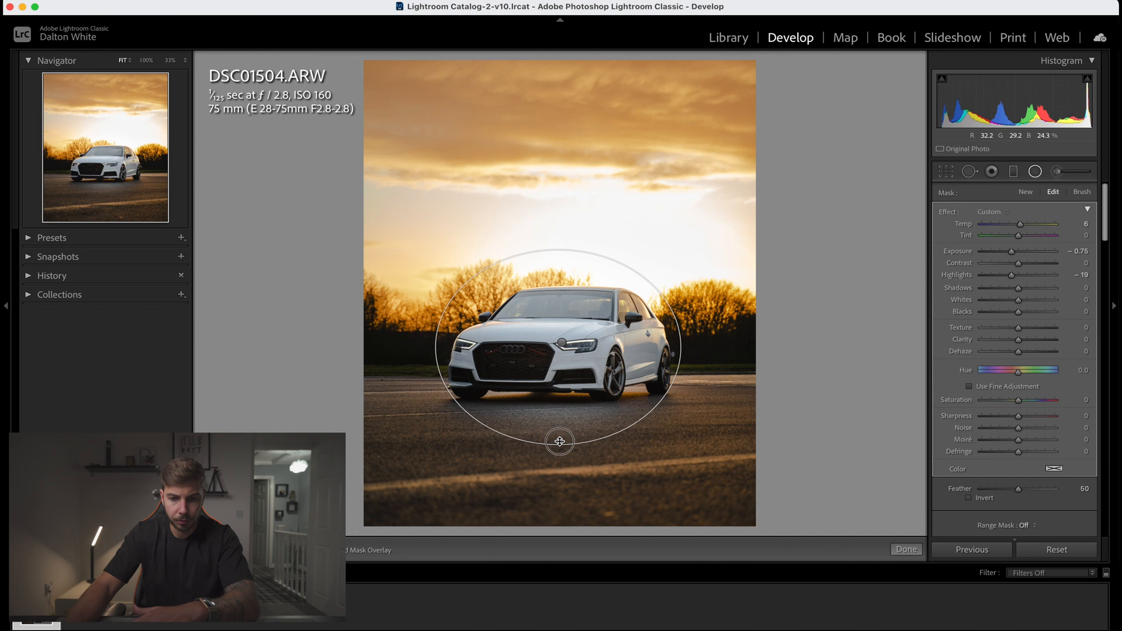
click(870, 390)
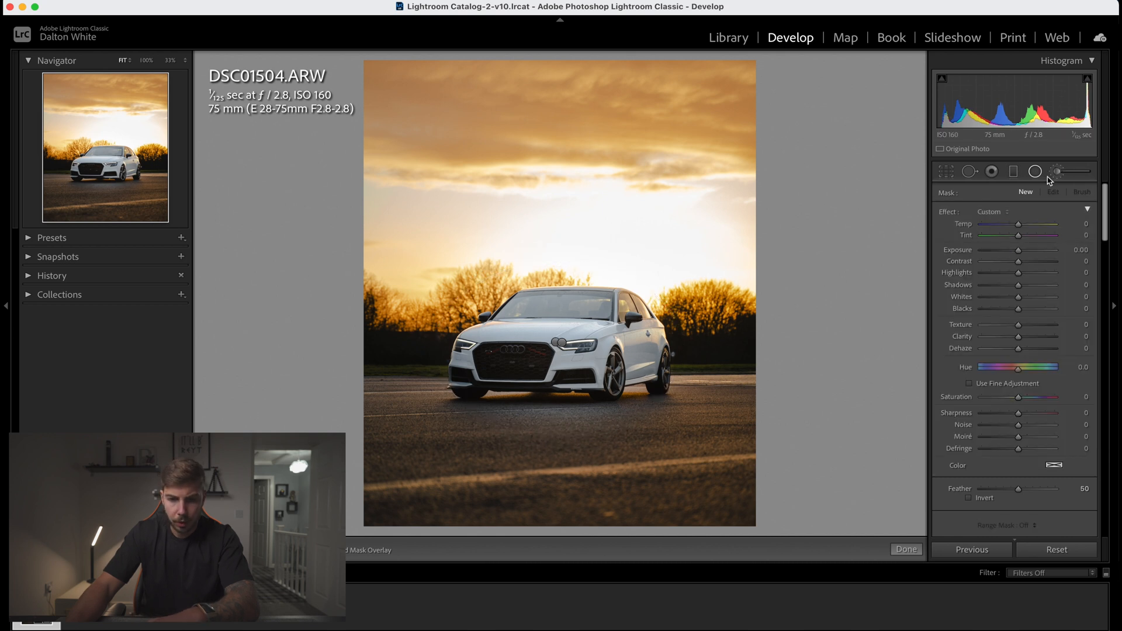
Step: Paint the car's wheels with the adjustment brush using Auto Mask, set the brush mask's Shadows to 18, and compare with the original
key(k)
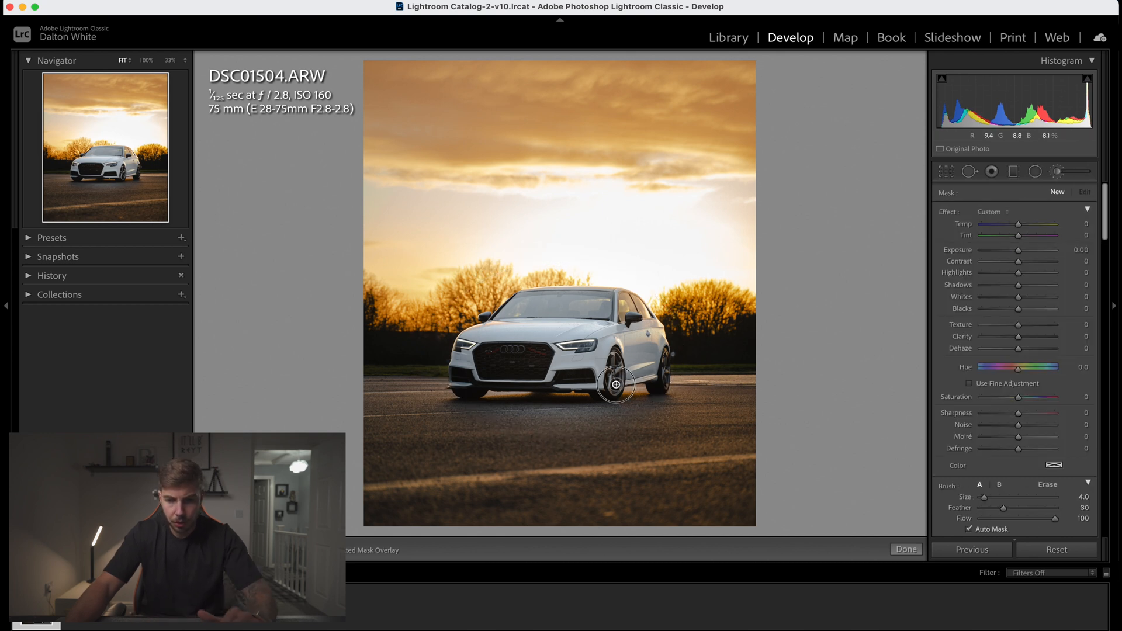
mouse_move(616, 370)
mouse_down()
mouse_move(614, 398)
mouse_move(616, 366)
mouse_move(663, 383)
mouse_up()
key([)
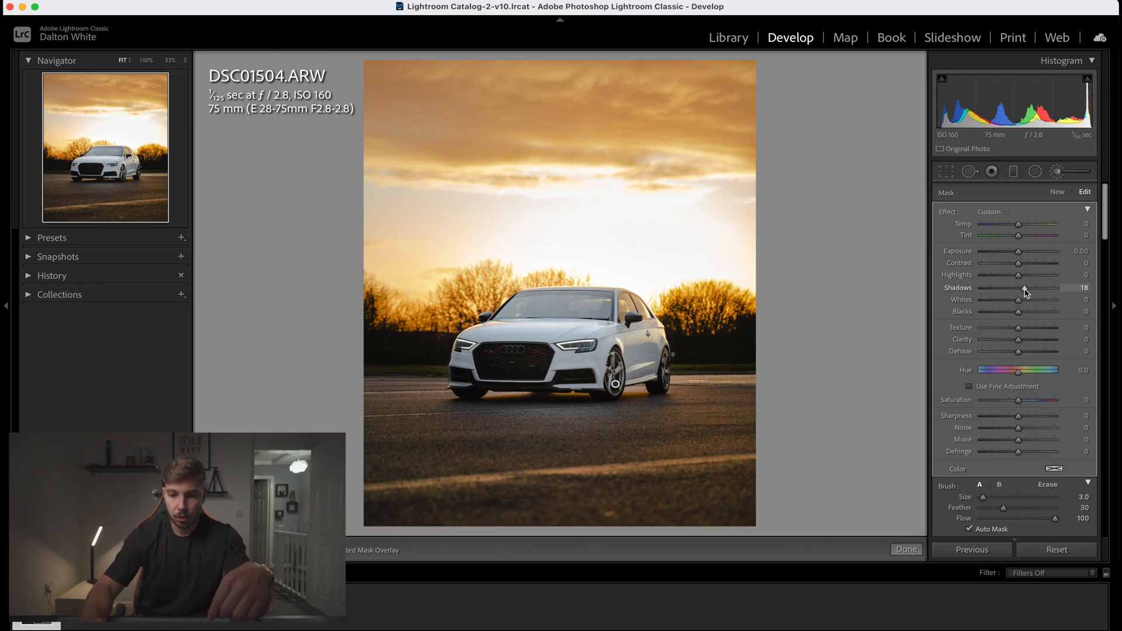
key(k)
key(backslash)
key(backslash)
key(backslash)
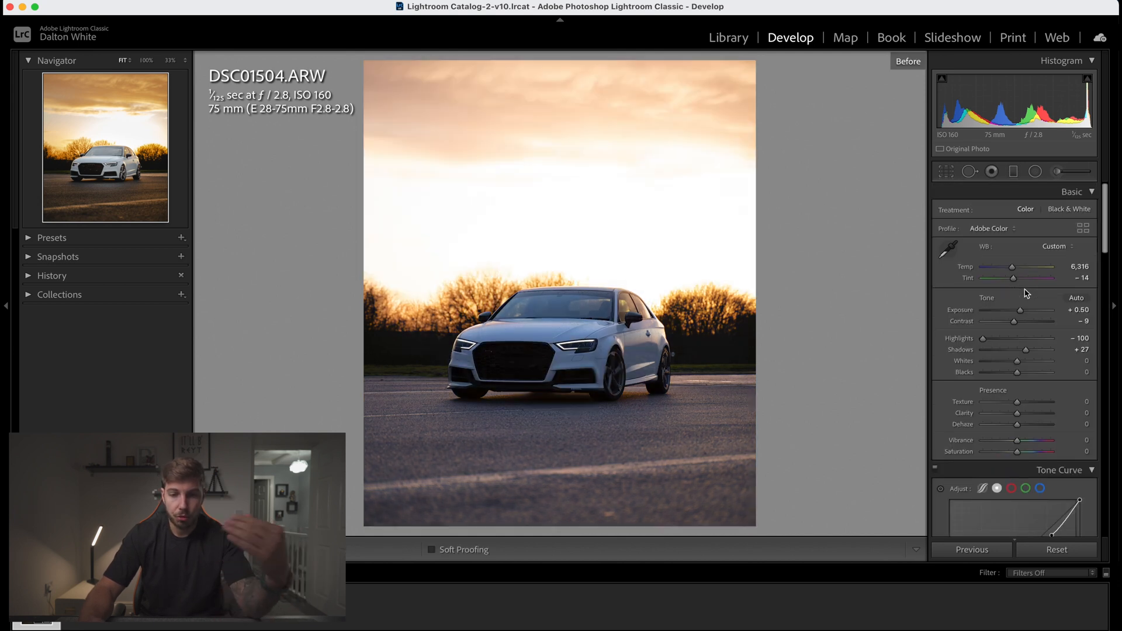
key(backslash)
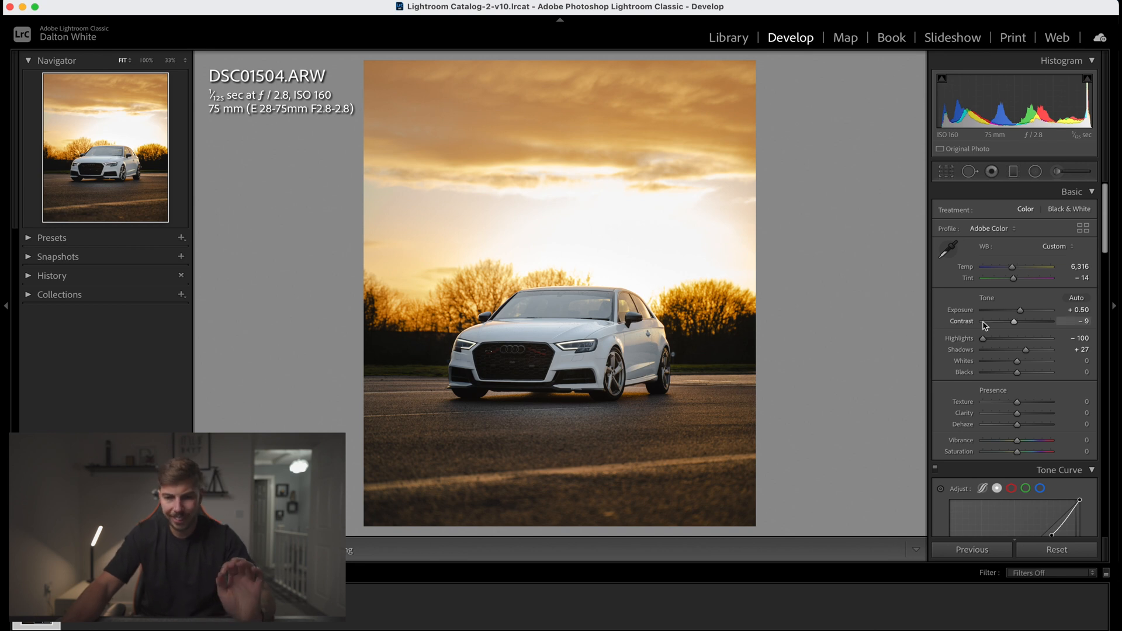
Step: Set the photo's overall Exposure to +0.25 and give the inverted radial filter on the car Whites −10, Blacks −5 and Temp 8
drag(1020, 311, 1018, 313)
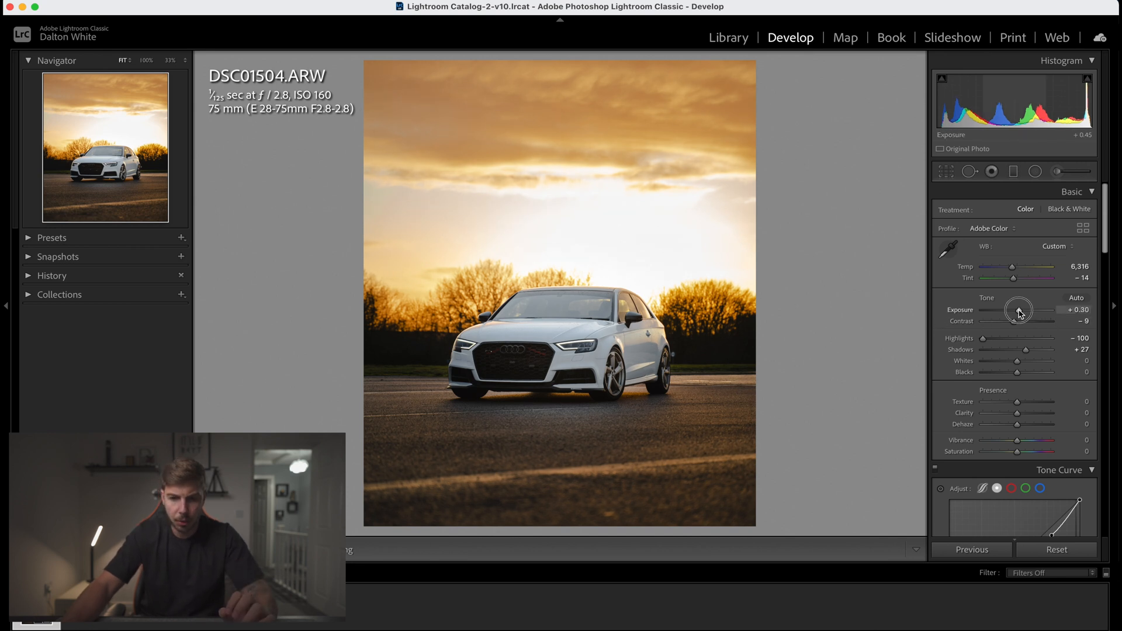
click(1035, 171)
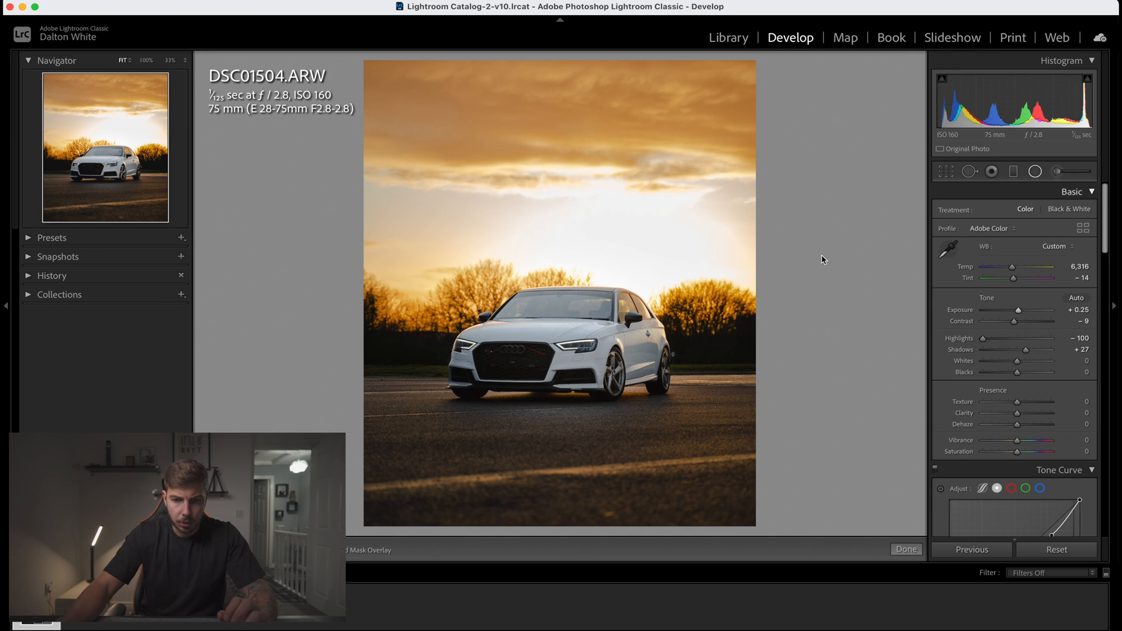
click(564, 343)
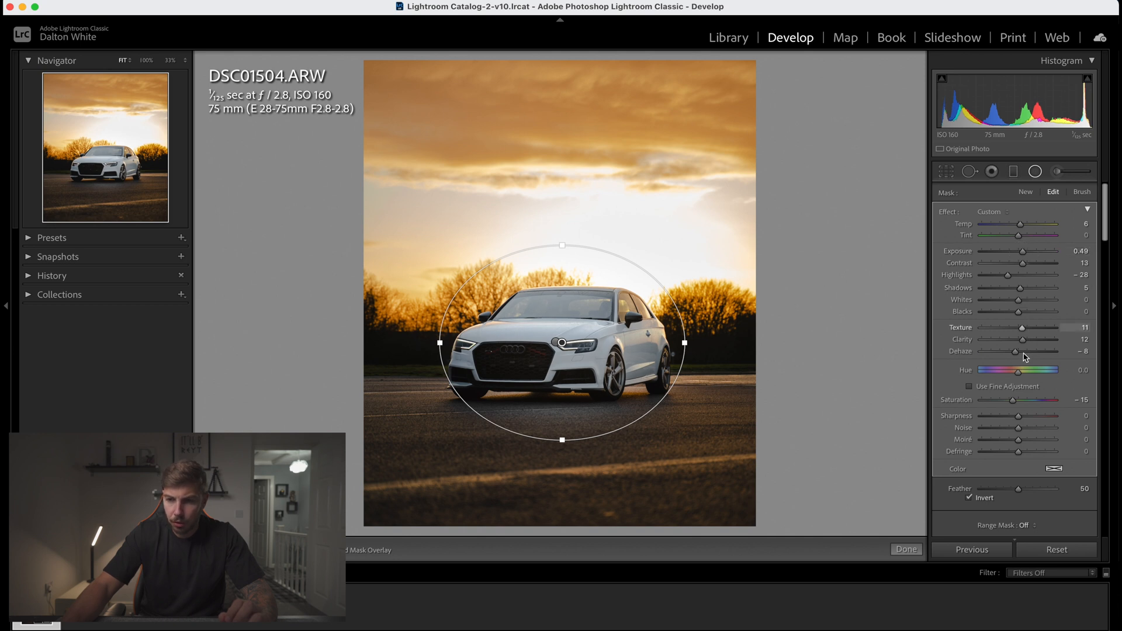
drag(1018, 300, 1019, 301)
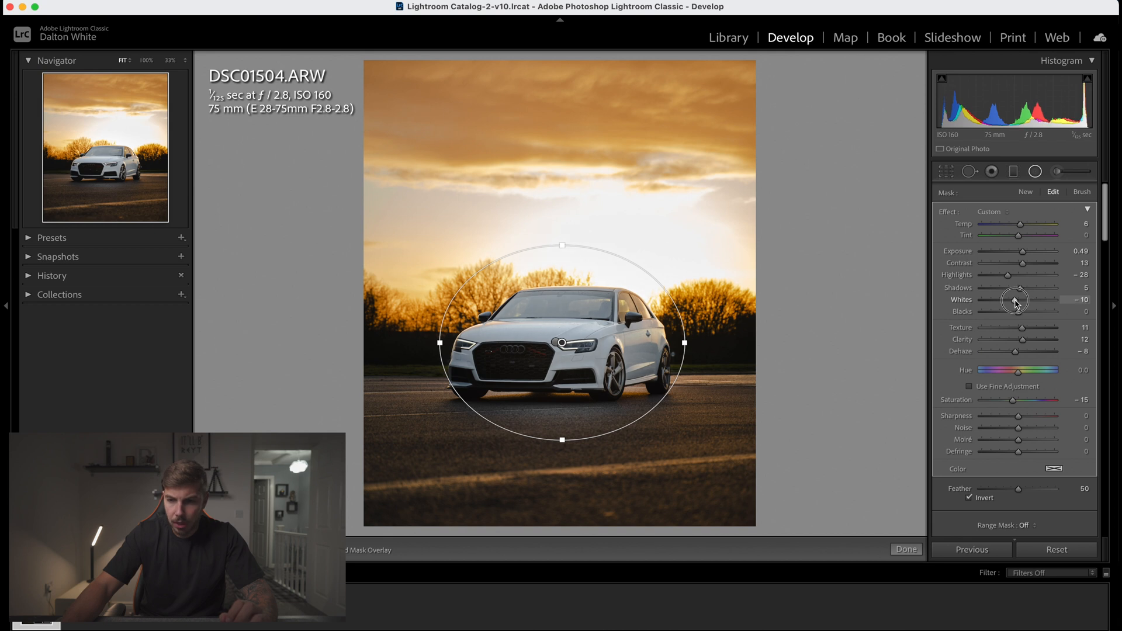
drag(1018, 314, 1020, 317)
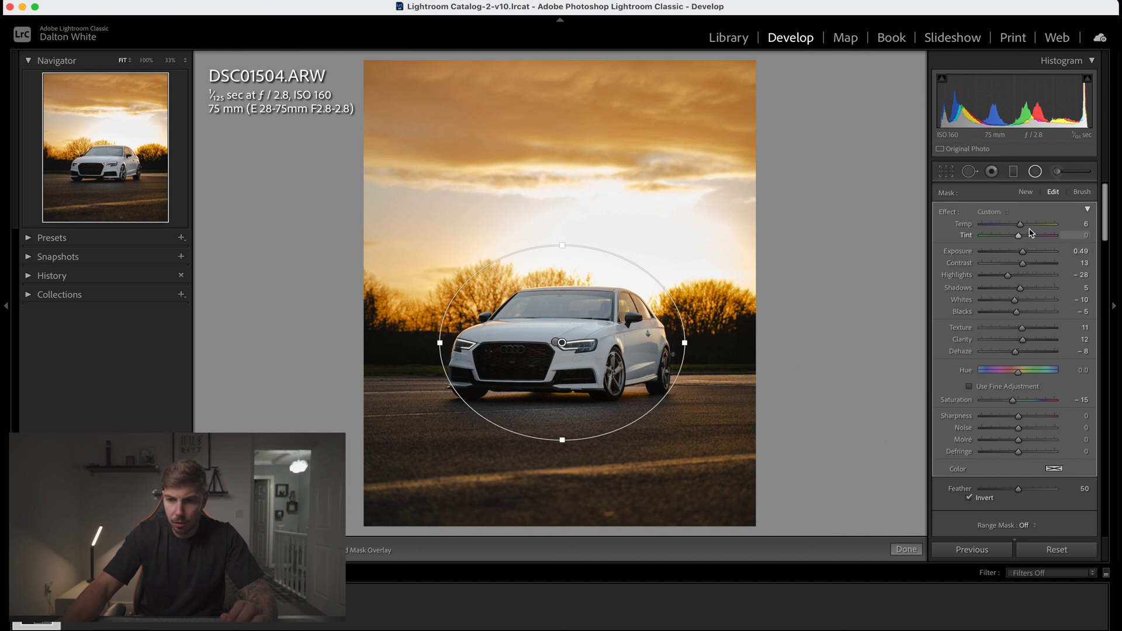
drag(1021, 226, 1019, 228)
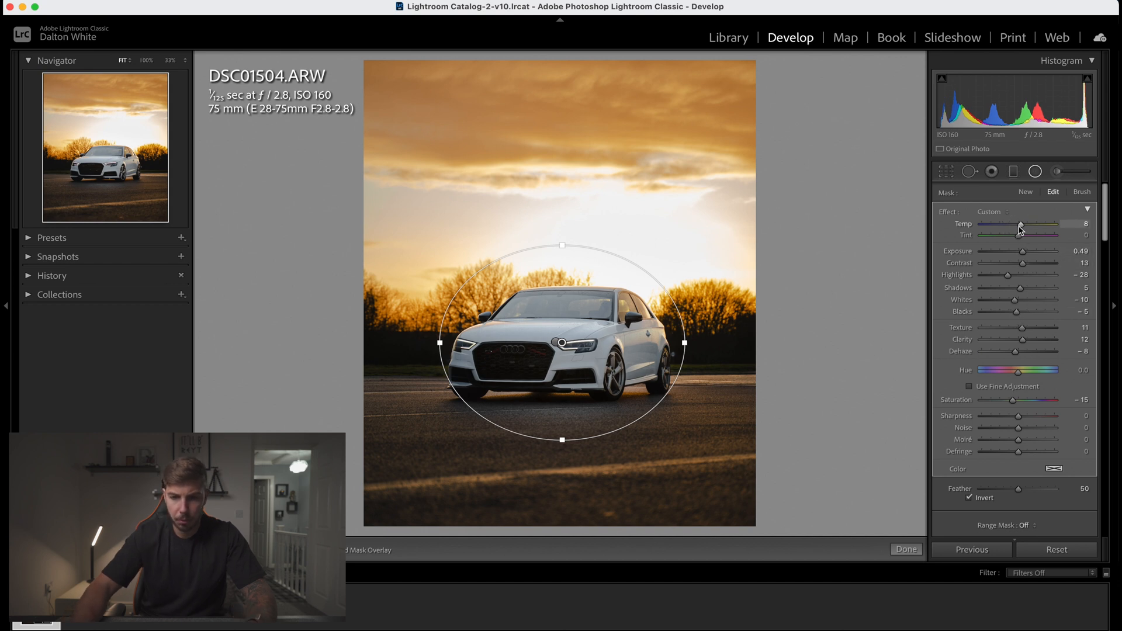
key(shift+m)
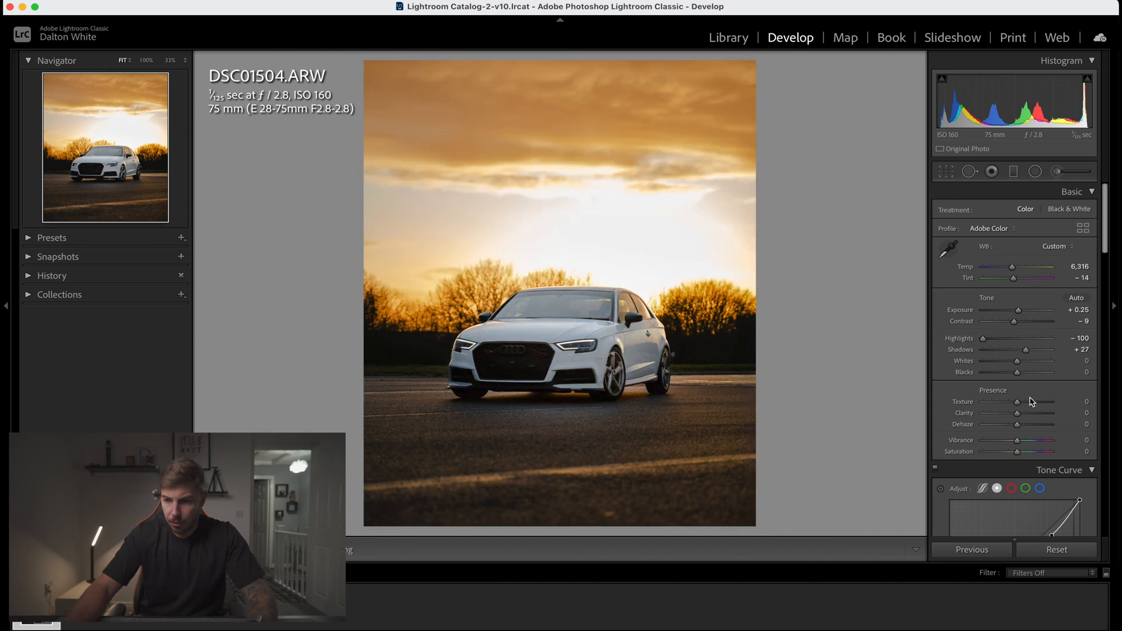
Step: Set the Red saturation to +18 in the HSL adjustments
scroll(1032, 402, down, 10)
scroll(1022, 397, down, 1)
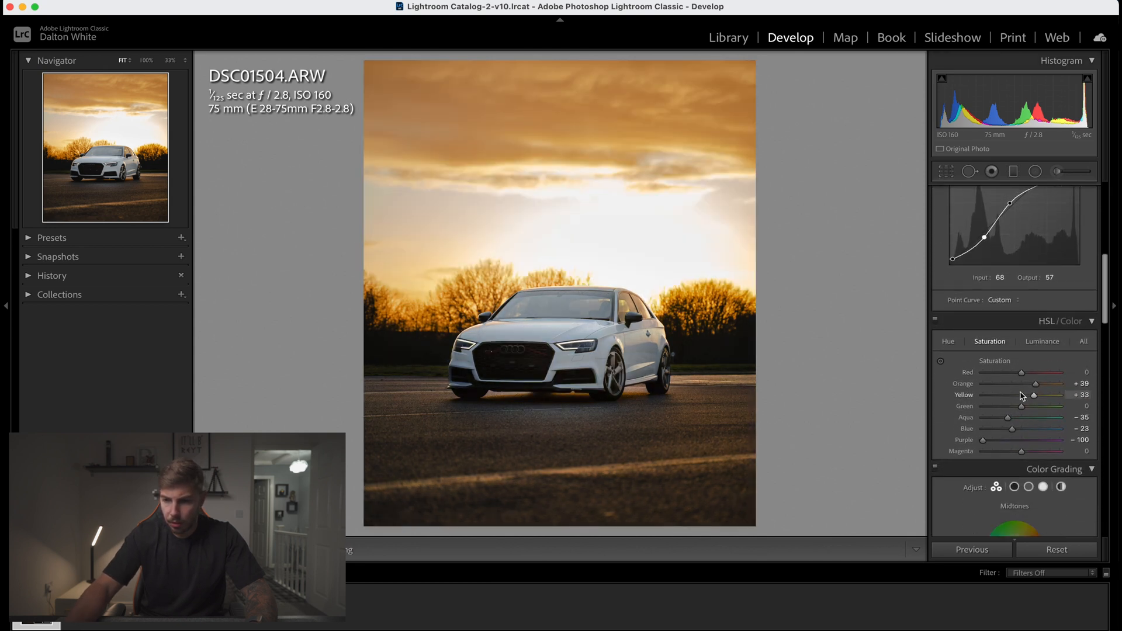
drag(1022, 374, 1030, 375)
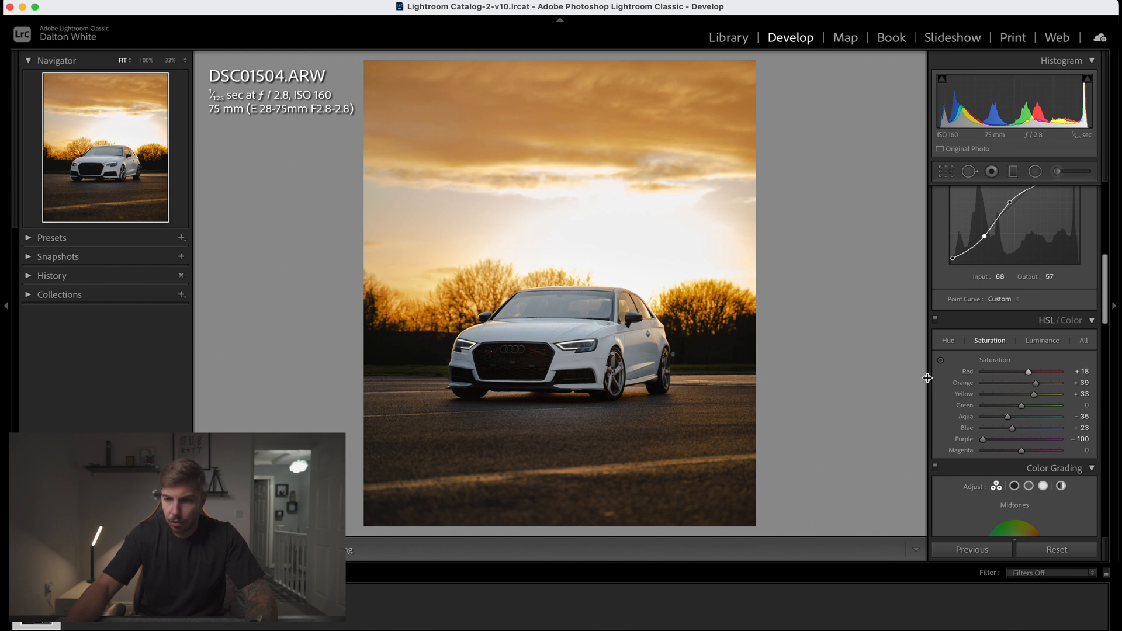
Step: Fine-tune the tone curve's highlight point to about input 197, output 181, and set the overall Vibrance to +15 and Saturation to −10
scroll(1004, 351, up, 3)
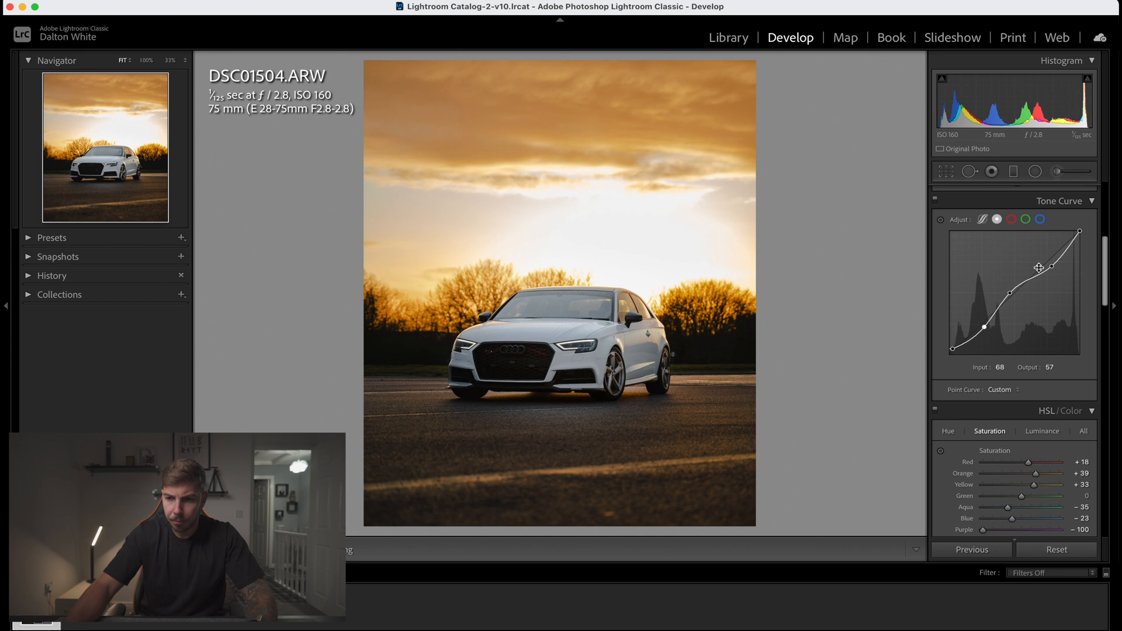
click(1050, 268)
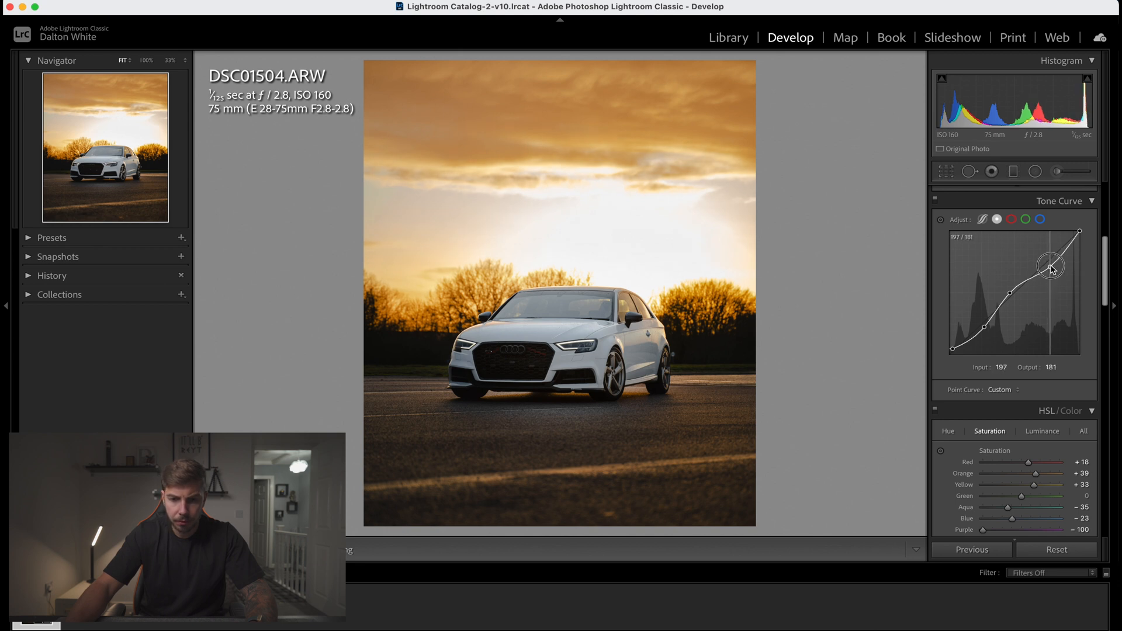
drag(1052, 269, 1050, 267)
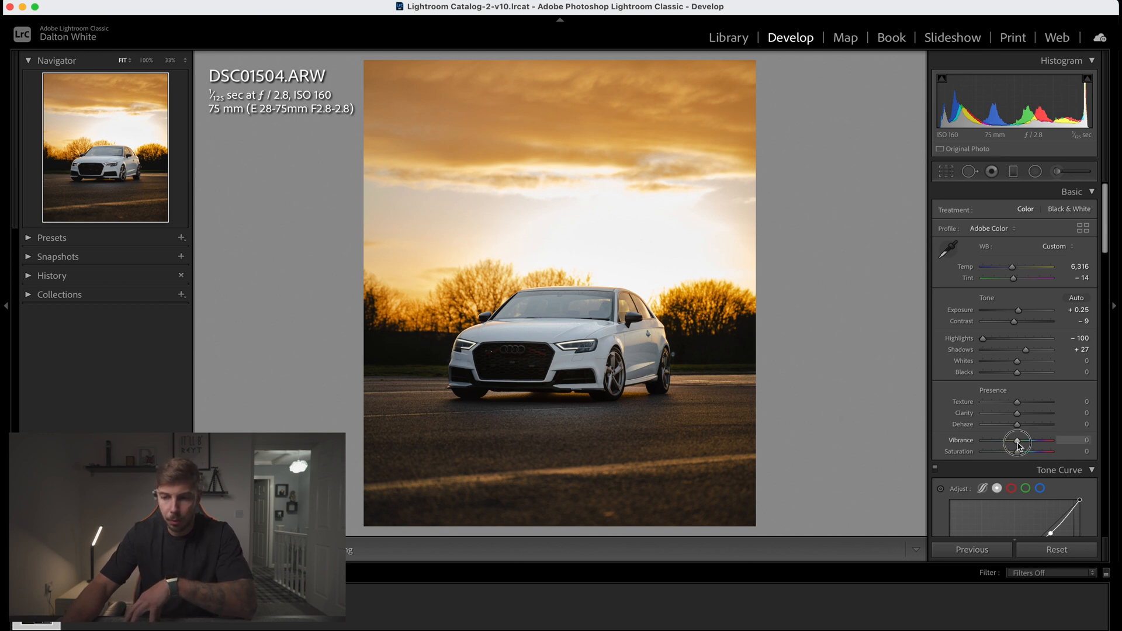
drag(1021, 446, 1015, 457)
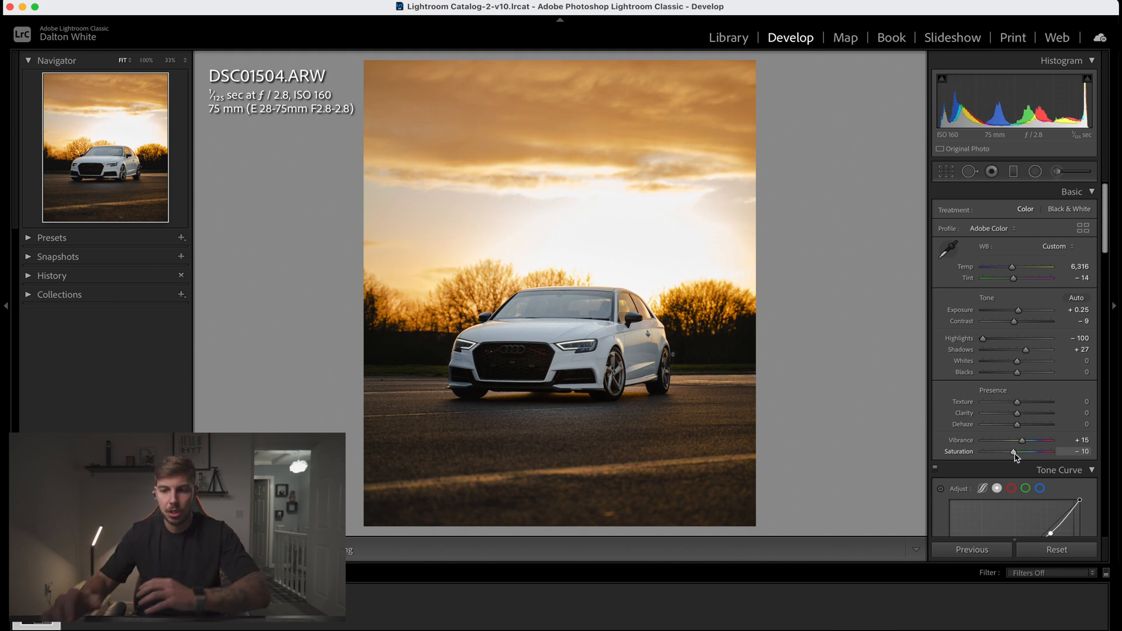